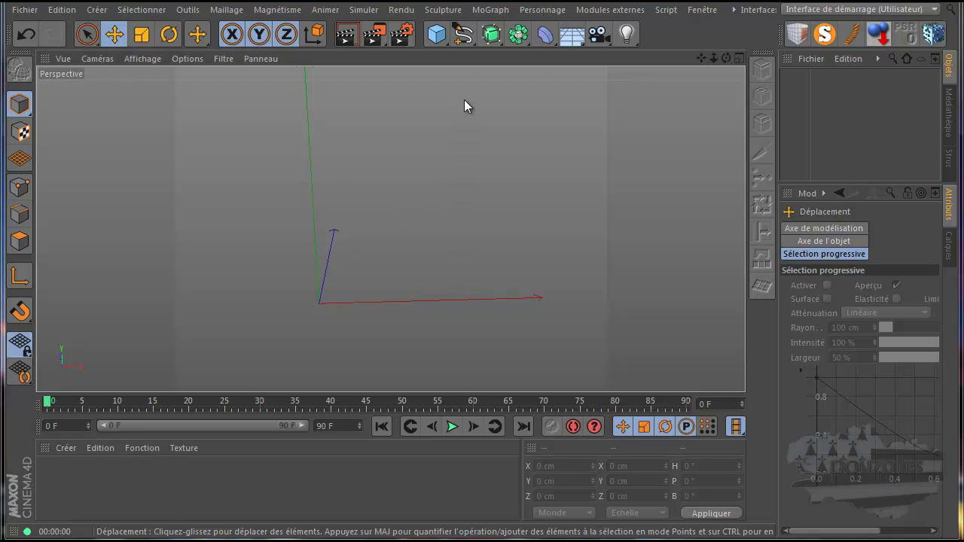
Step: Add a Plan primitive and convert it into an editable polygon object
click(577, 37)
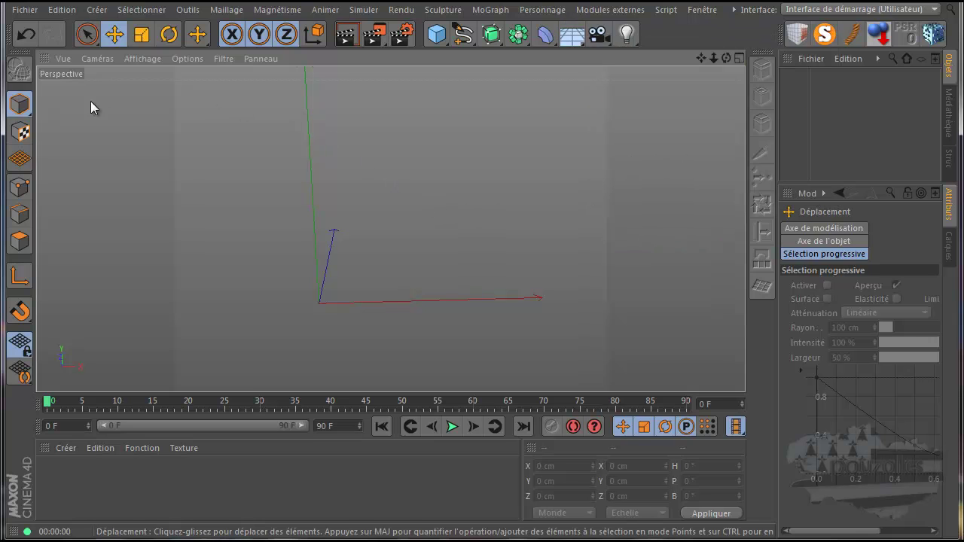
click(437, 34)
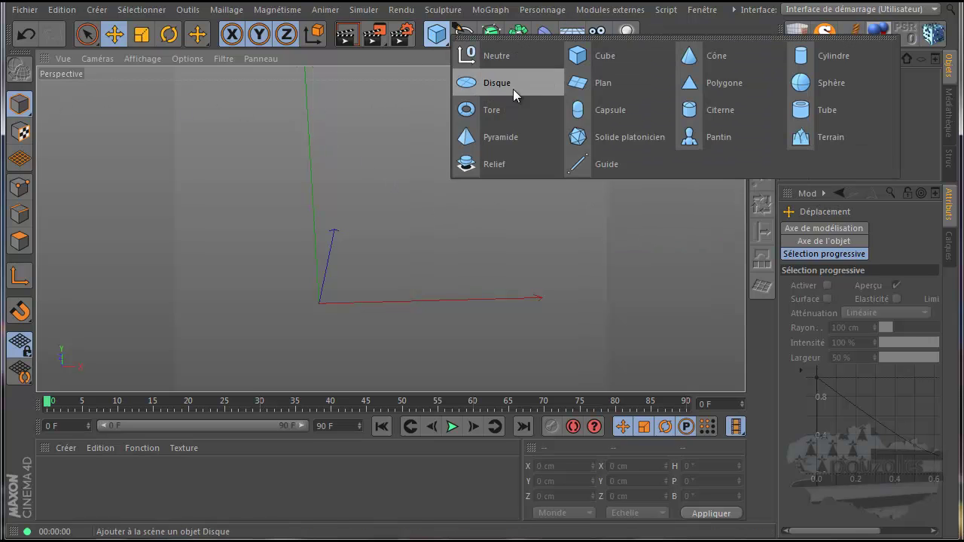
click(585, 84)
drag(701, 58, 481, 295)
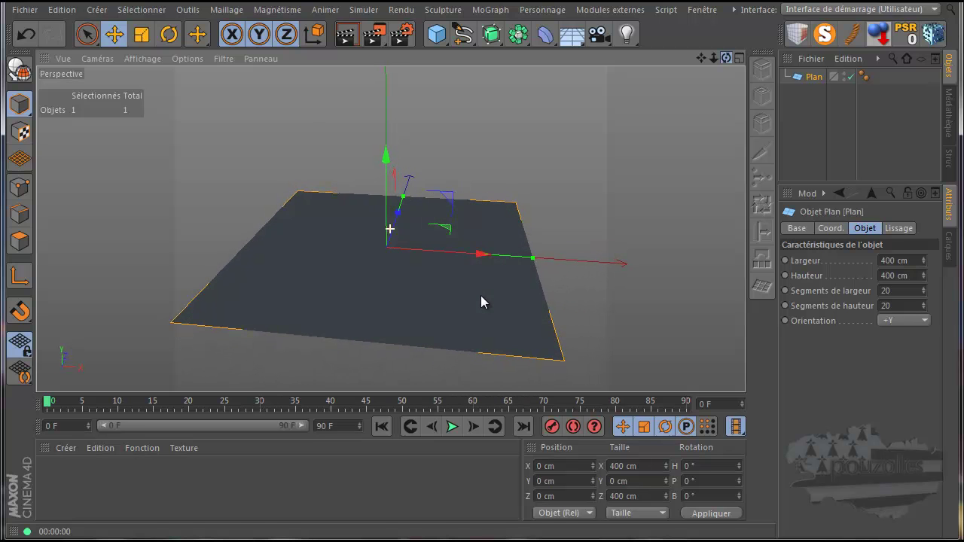
click(19, 69)
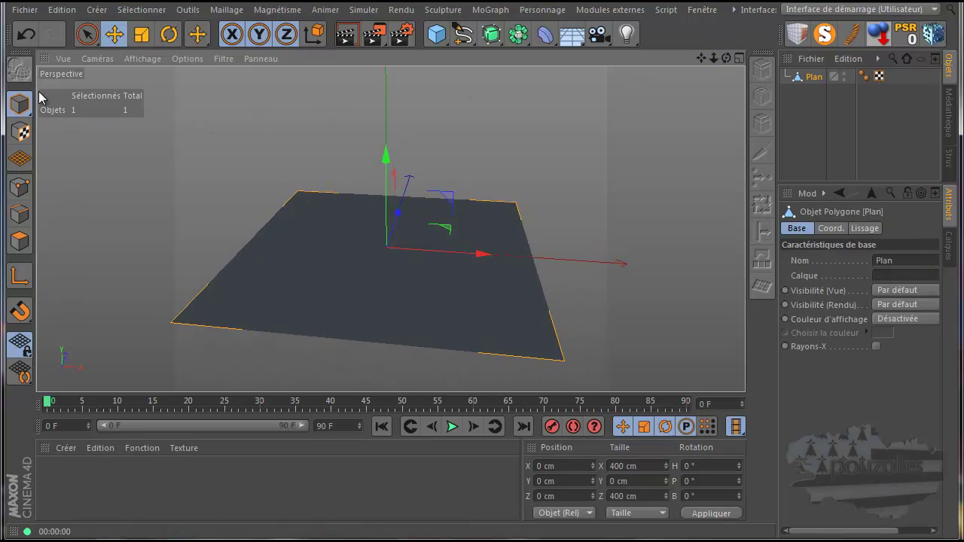
Step: Sculpt a raised hill on one side of the plane with the Pinceau brush in polygon mode
click(20, 240)
right_click(274, 149)
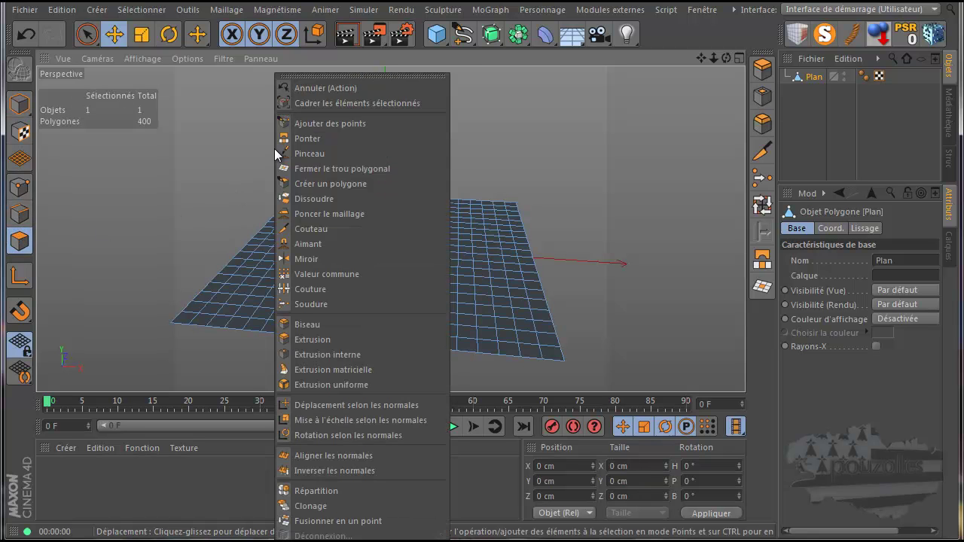
click(317, 154)
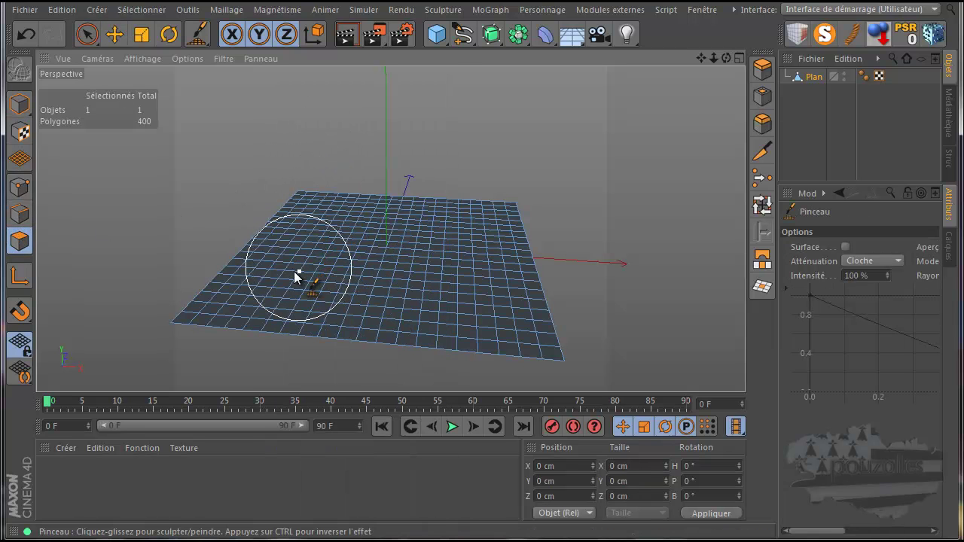
mouse_move(294, 273)
mouse_down()
mouse_move(300, 250)
mouse_move(339, 258)
mouse_move(320, 233)
mouse_move(330, 209)
mouse_move(366, 213)
mouse_move(362, 236)
mouse_move(373, 253)
mouse_move(377, 232)
mouse_move(352, 269)
mouse_move(358, 249)
mouse_move(407, 235)
mouse_up()
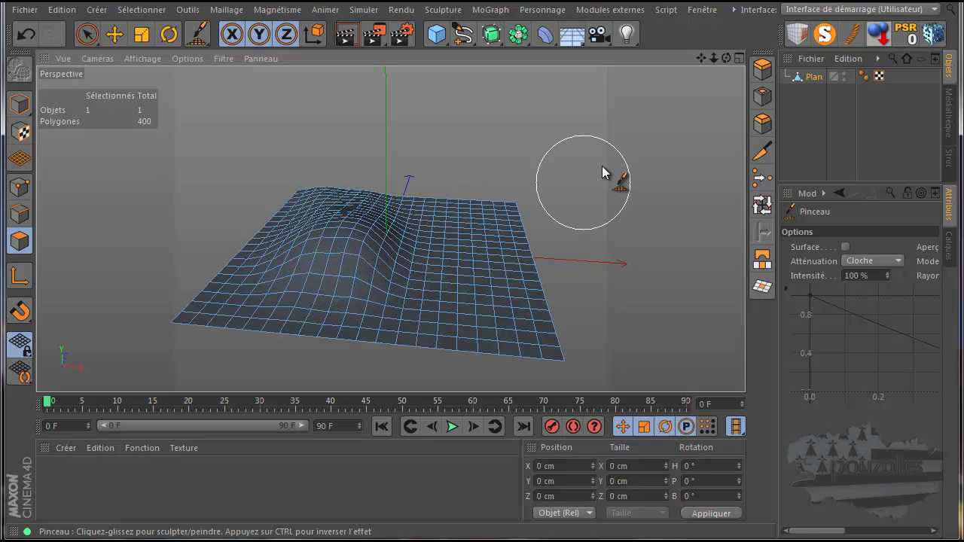
Step: Delete the sculpted plane and replace it with a new Plan primitive converted into an editable polygon object
click(812, 77)
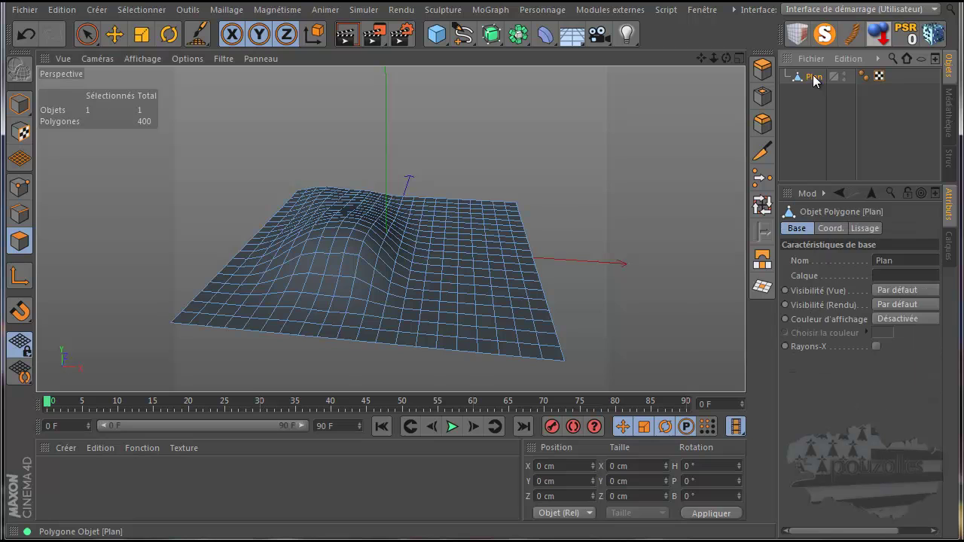
key(Delete)
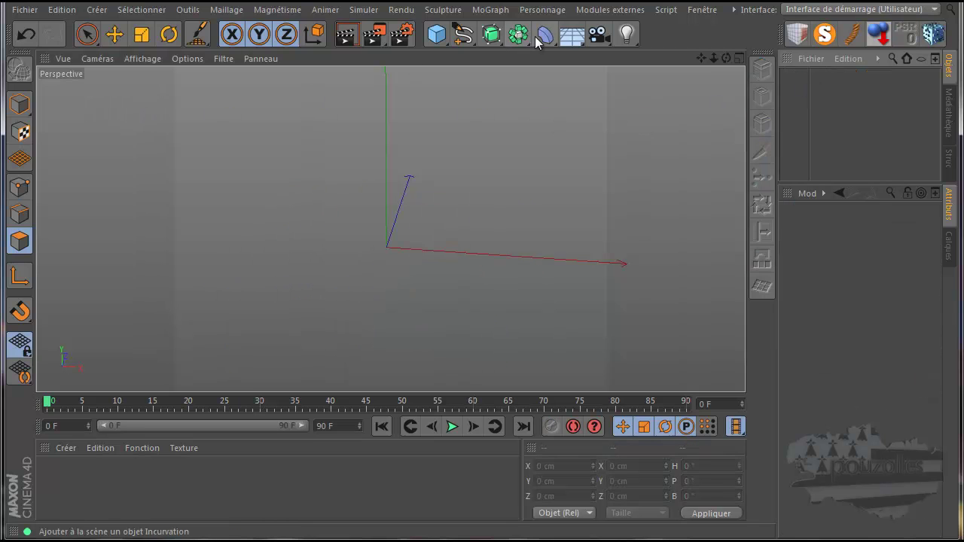
click(439, 36)
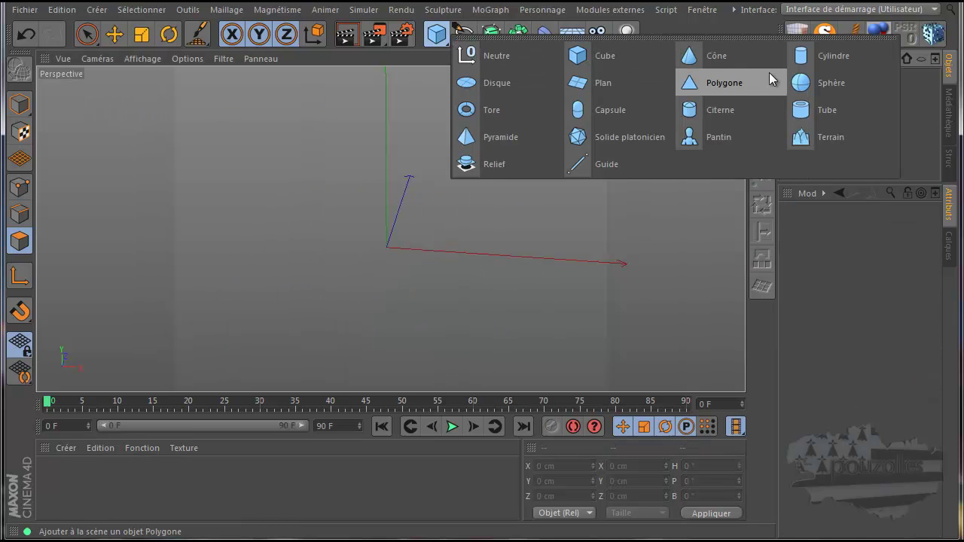
click(600, 82)
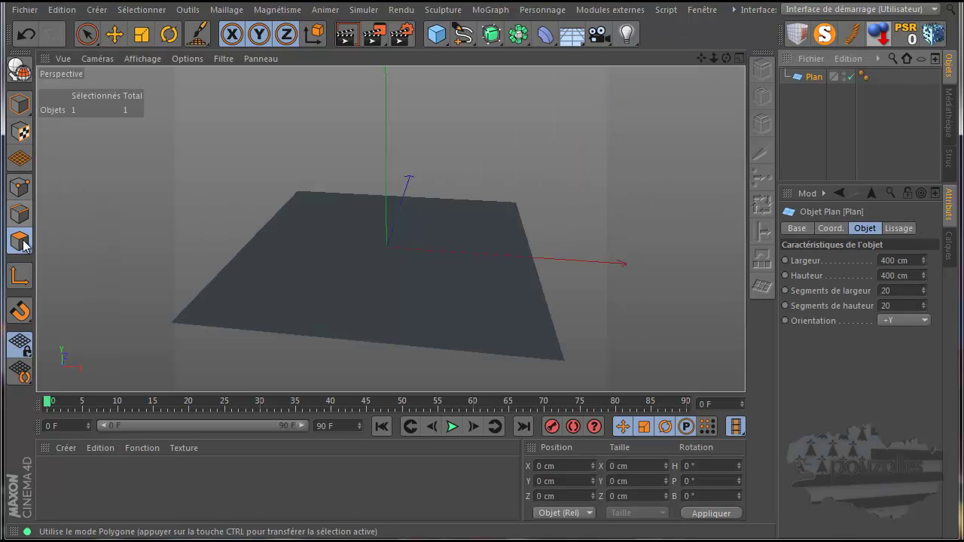
click(19, 70)
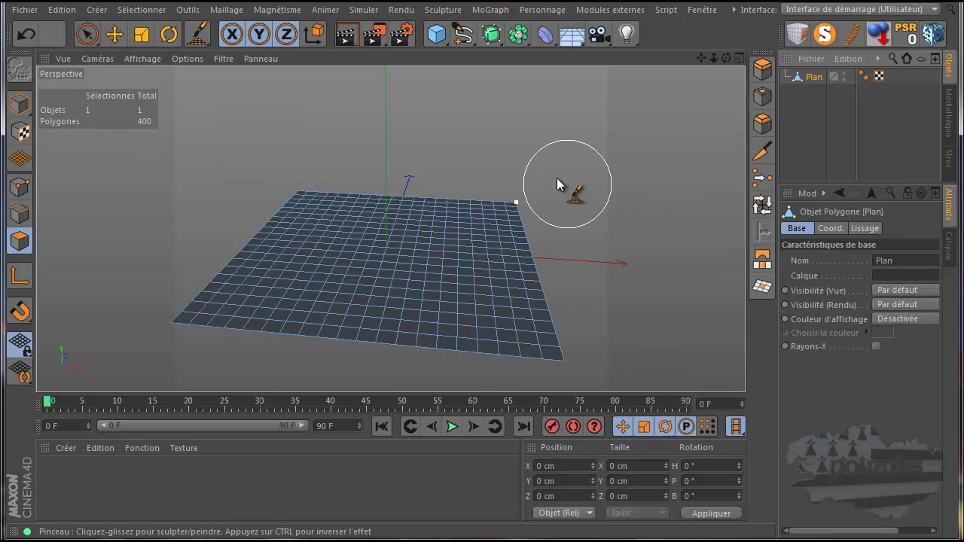
Step: Set the Pinceau brush radius to 121 cm and sculpt a broad hill across the middle of the plane
click(194, 42)
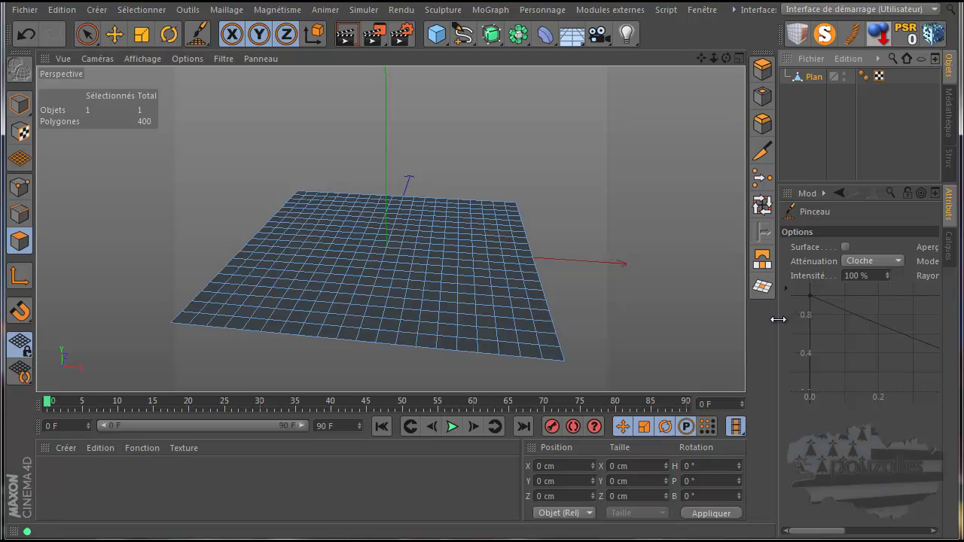
drag(777, 322, 676, 321)
drag(890, 278, 891, 271)
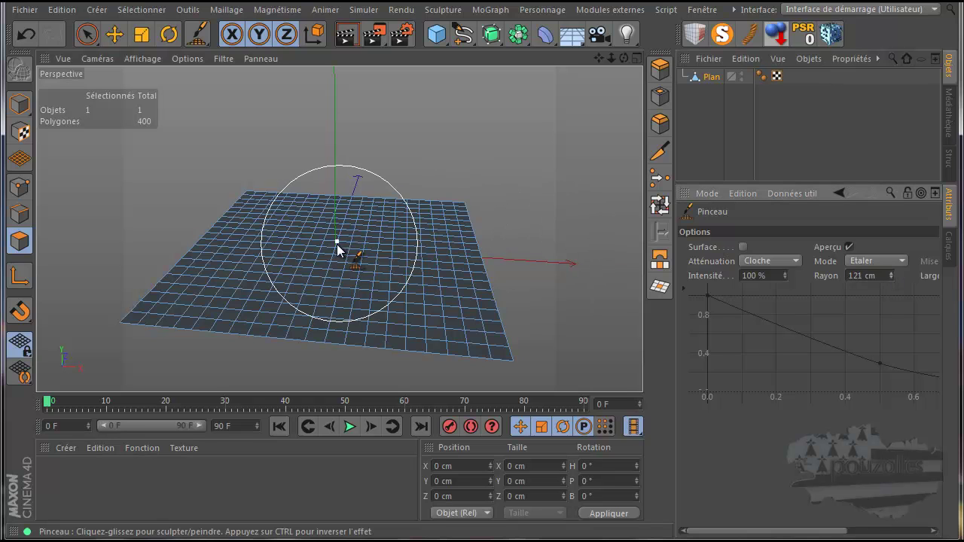
mouse_move(286, 264)
mouse_down()
mouse_move(291, 247)
mouse_move(334, 254)
mouse_move(332, 242)
mouse_move(317, 295)
mouse_move(308, 292)
mouse_move(345, 248)
mouse_move(345, 221)
mouse_move(332, 267)
mouse_move(340, 222)
mouse_move(359, 211)
mouse_move(351, 197)
mouse_up()
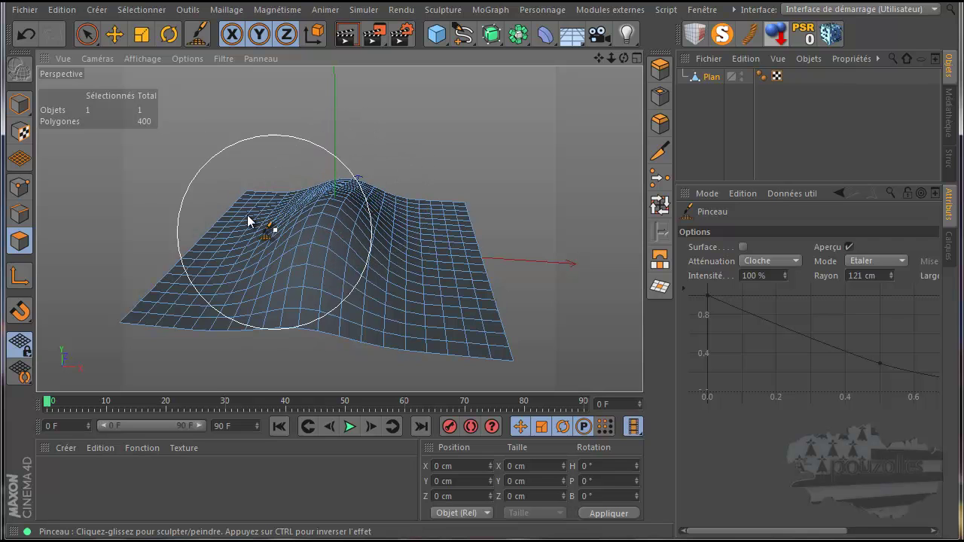
Step: Return to object mode with the move tool and apply Gazon grass to the sculpted plane
click(21, 105)
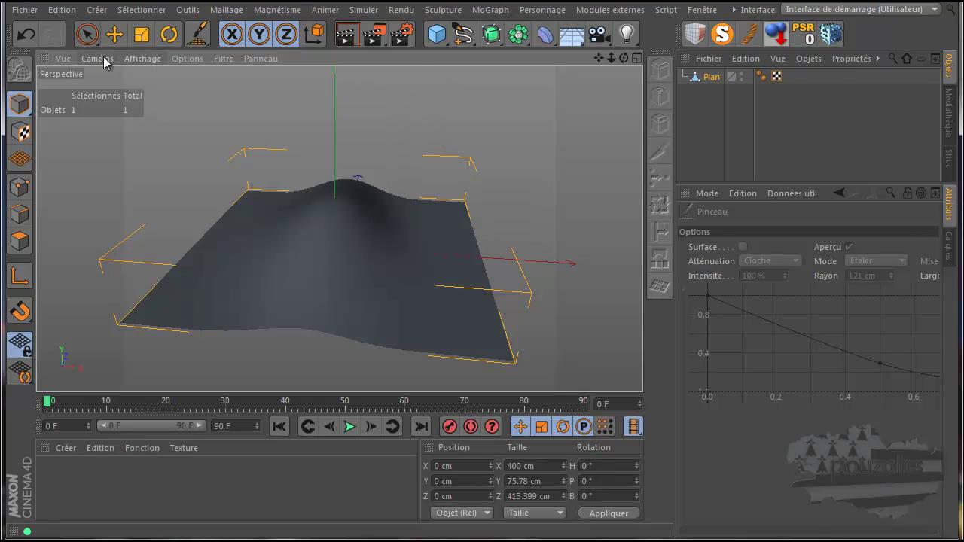
click(114, 33)
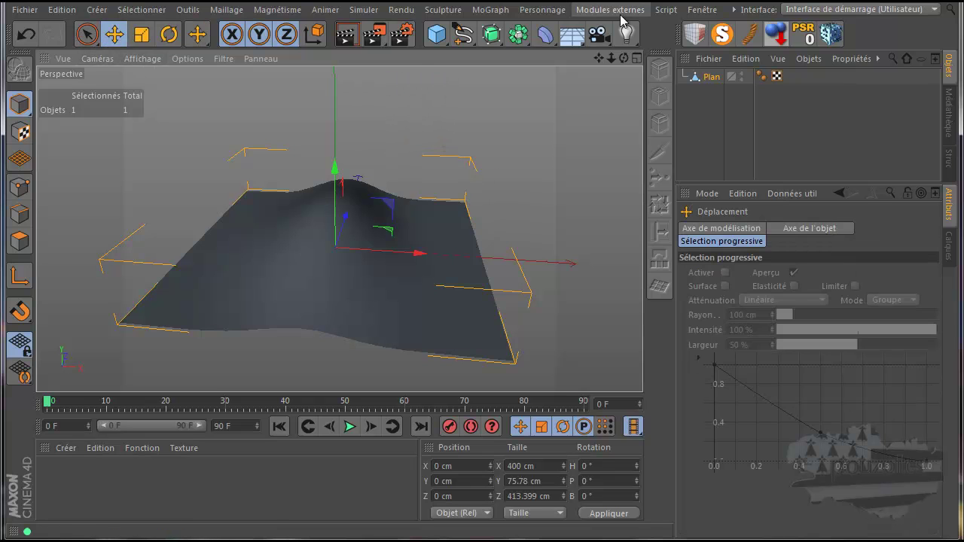
click(579, 37)
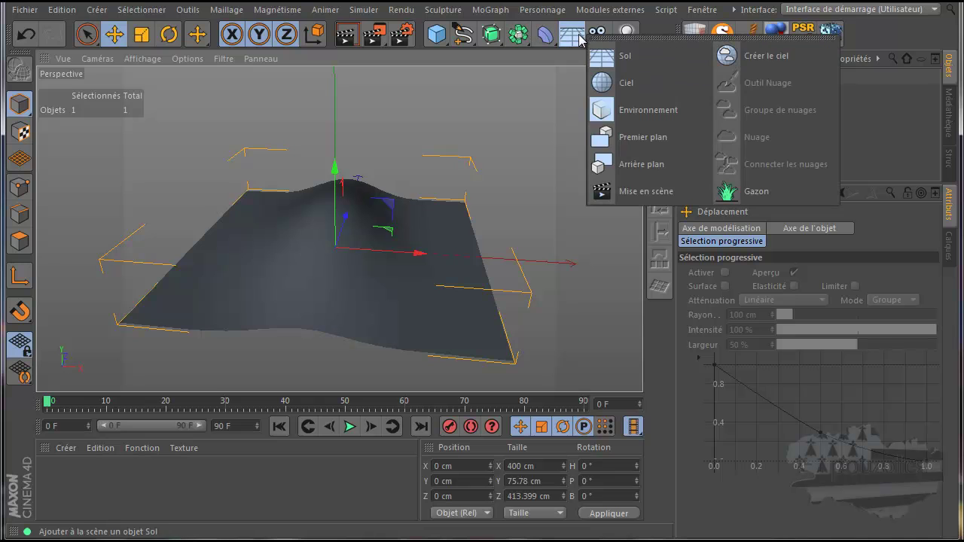
click(728, 192)
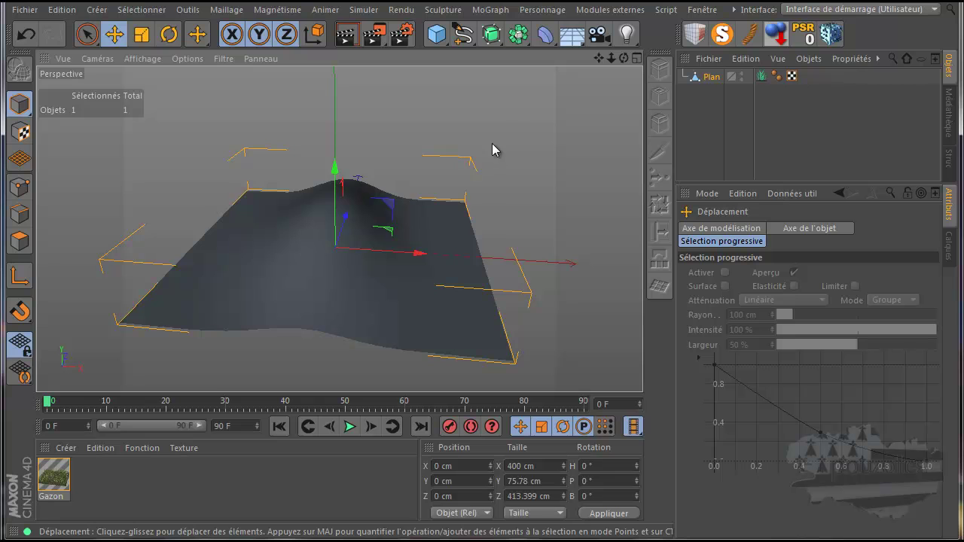
Step: Open the Gazon material's attributes and look through its assignment, base and Matériau settings, enlarging the attribute area
click(761, 76)
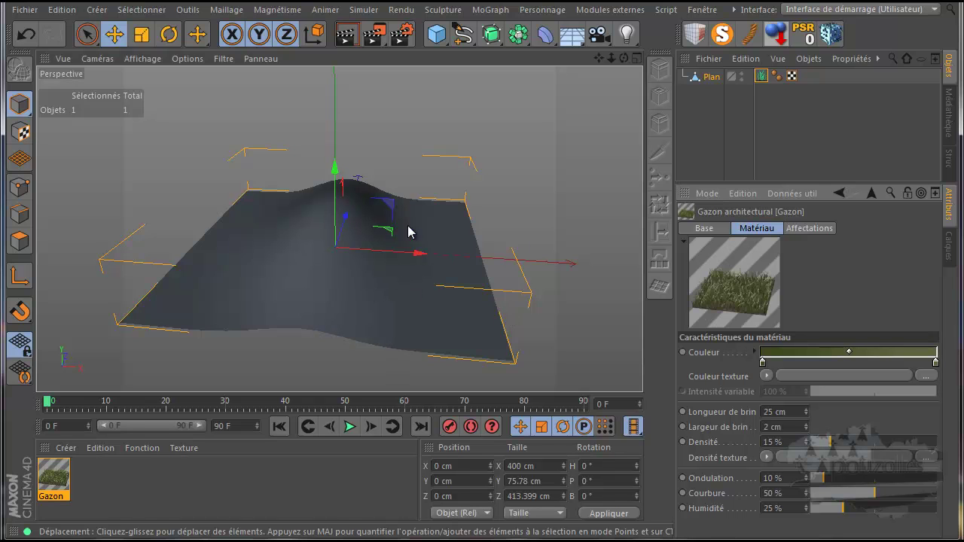
click(800, 229)
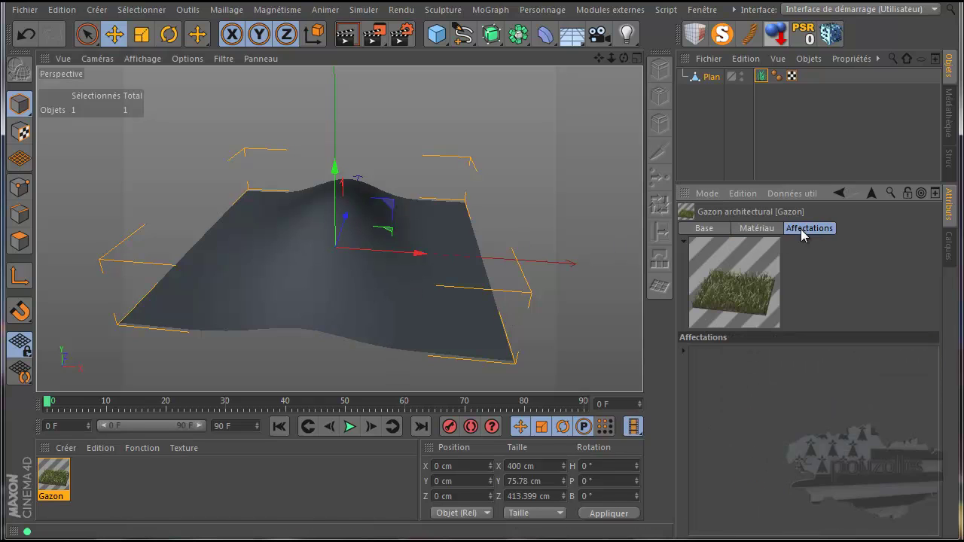
click(714, 228)
click(757, 230)
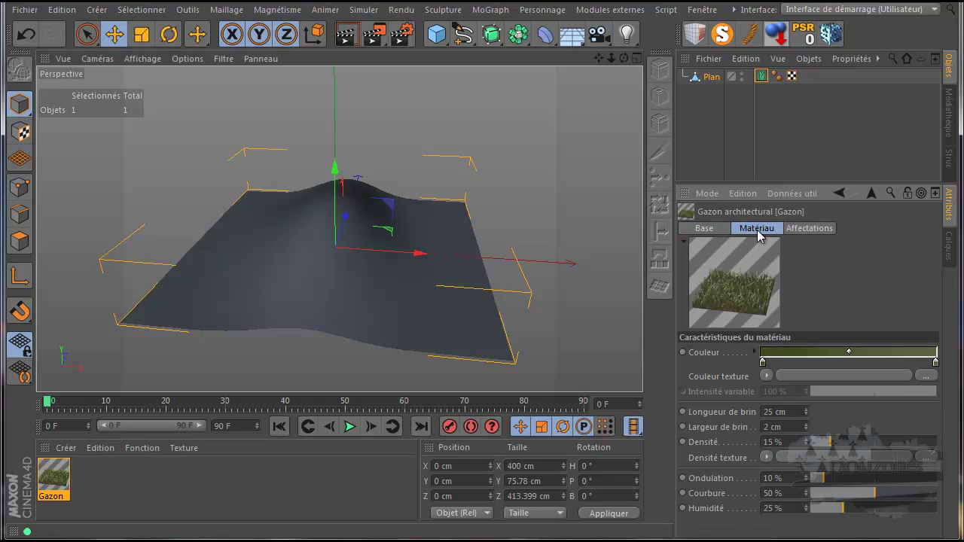
drag(797, 185, 797, 126)
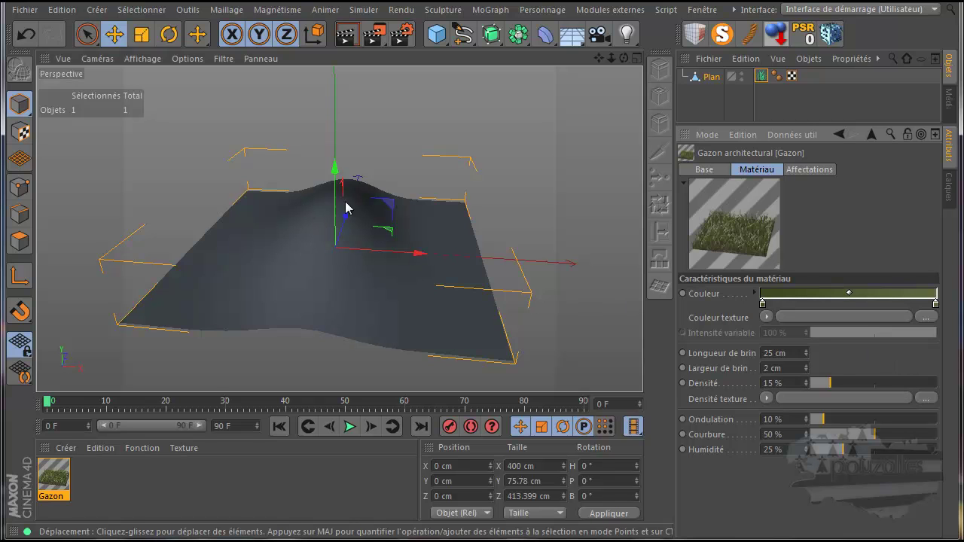
Step: Turn on the interactive render region, fit its frame around the grassy plane and deselect the object
click(378, 37)
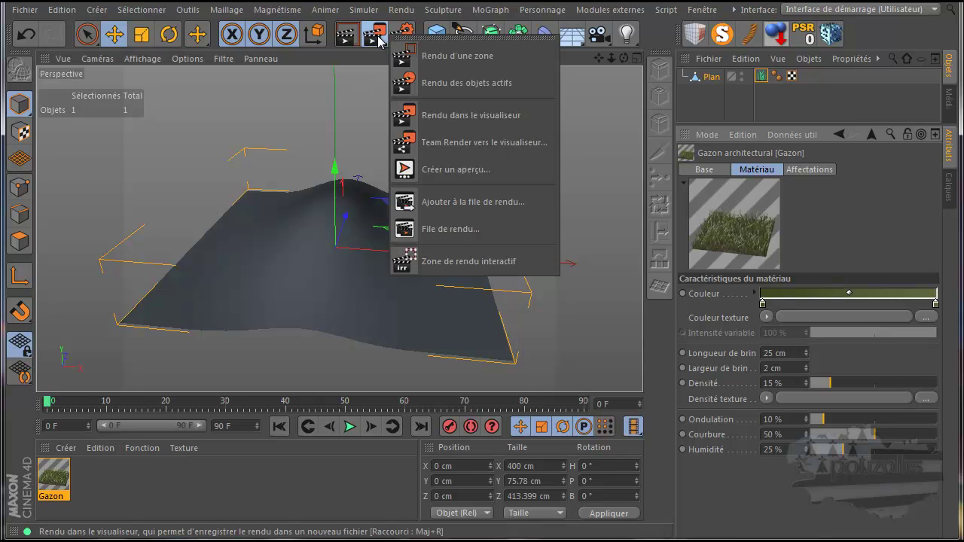
click(450, 263)
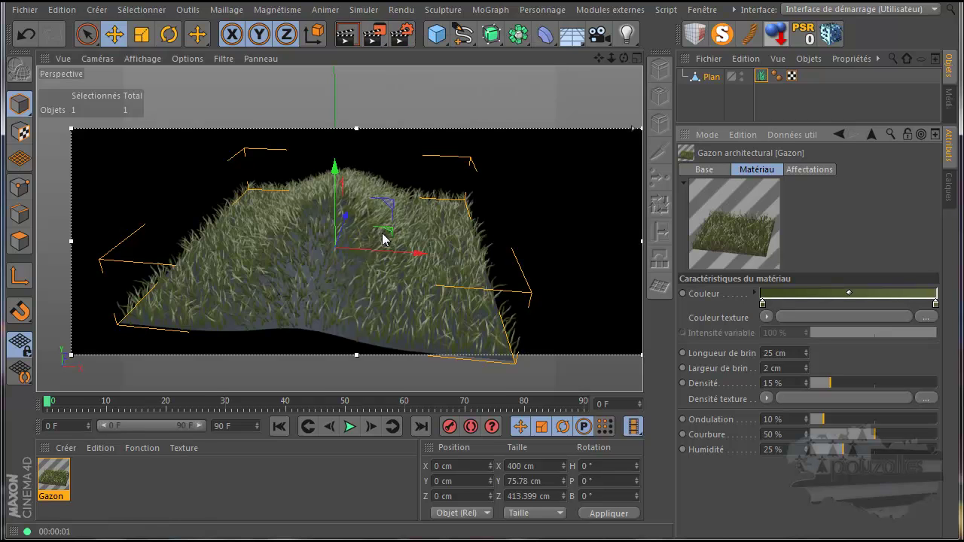
drag(639, 243, 548, 248)
drag(71, 241, 96, 241)
drag(323, 354, 321, 371)
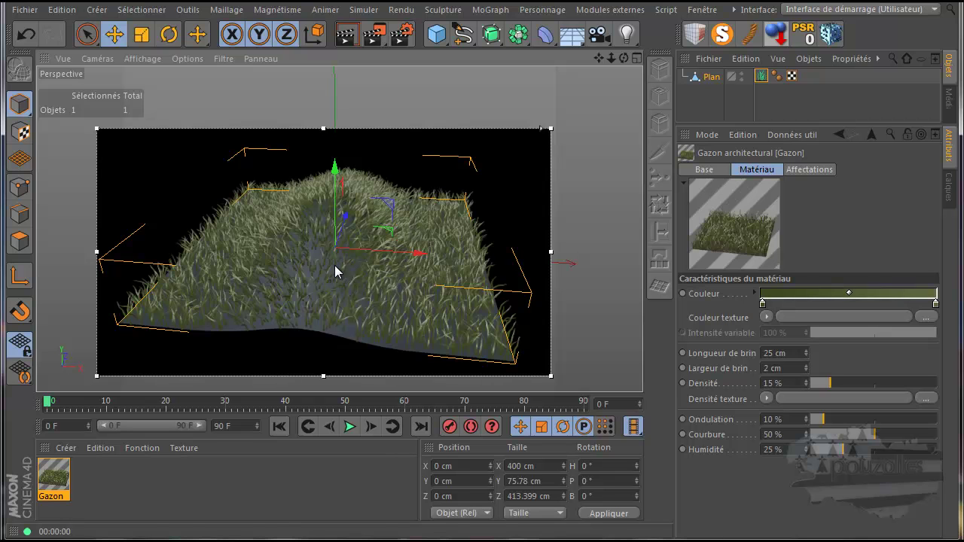
click(186, 89)
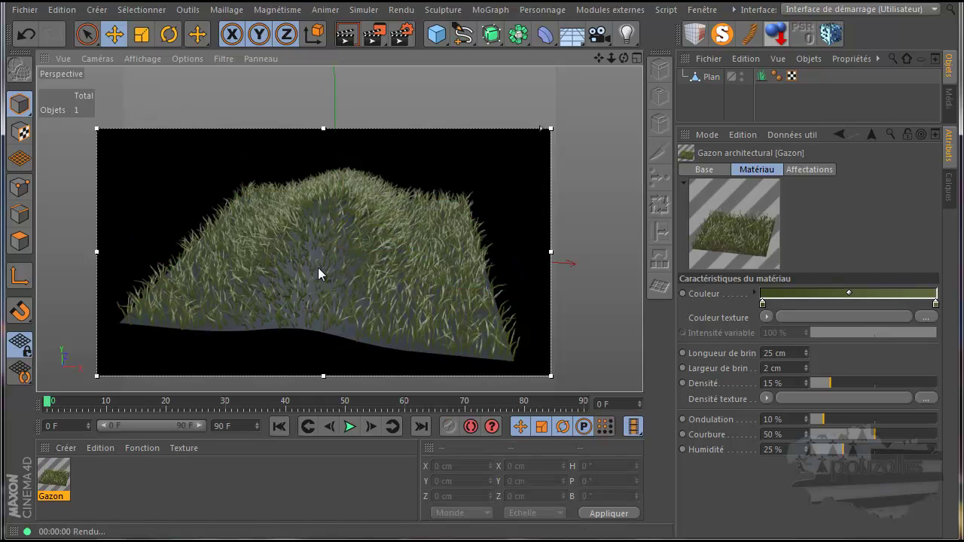
Step: Create a new material and disable its Spécularité channel
double_click(103, 486)
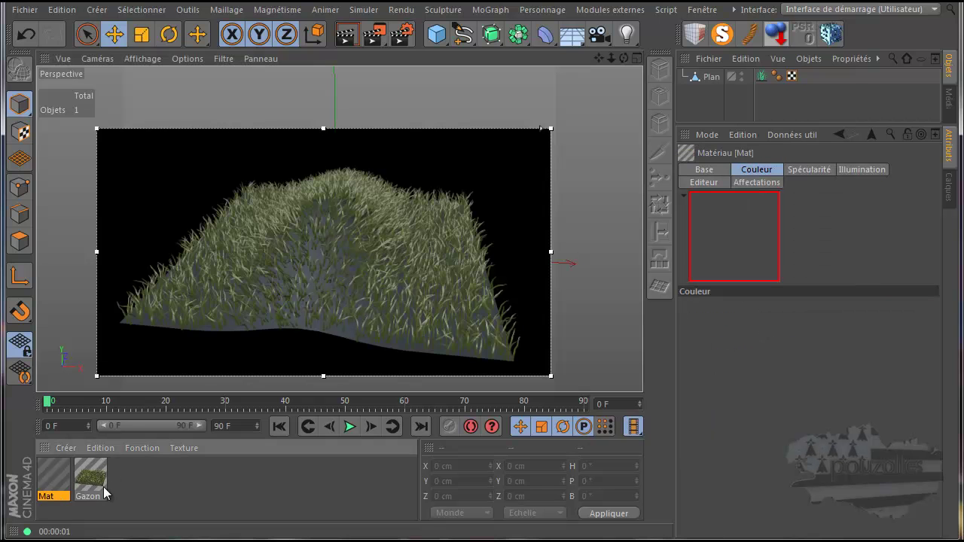
double_click(54, 481)
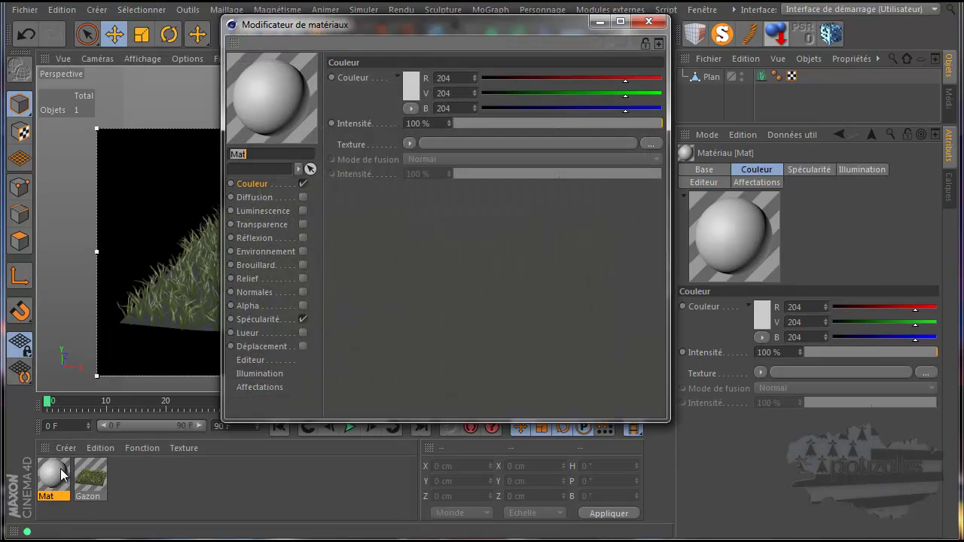
click(302, 319)
Step: Set the new material's colour to dark green (R 20, V 62, B 10) and apply it to the plane
click(409, 80)
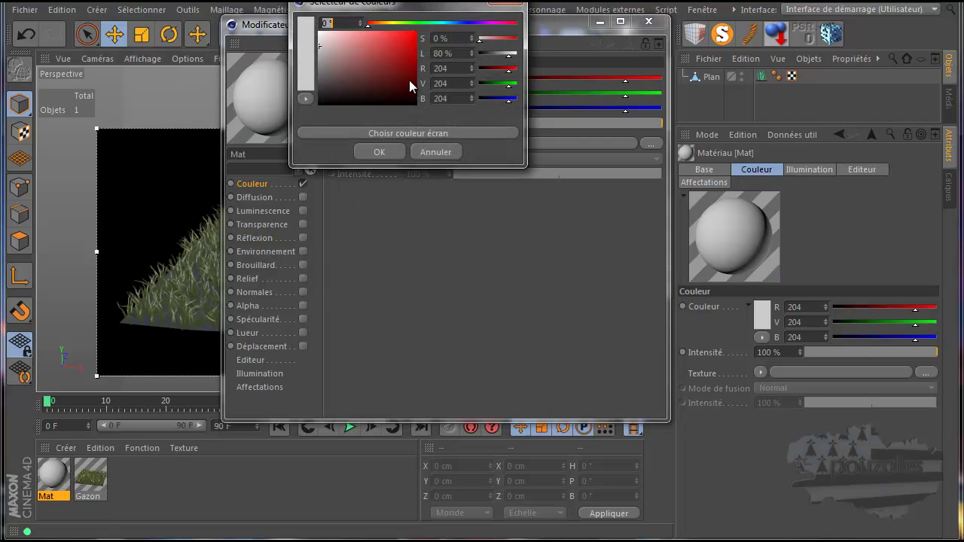
click(427, 24)
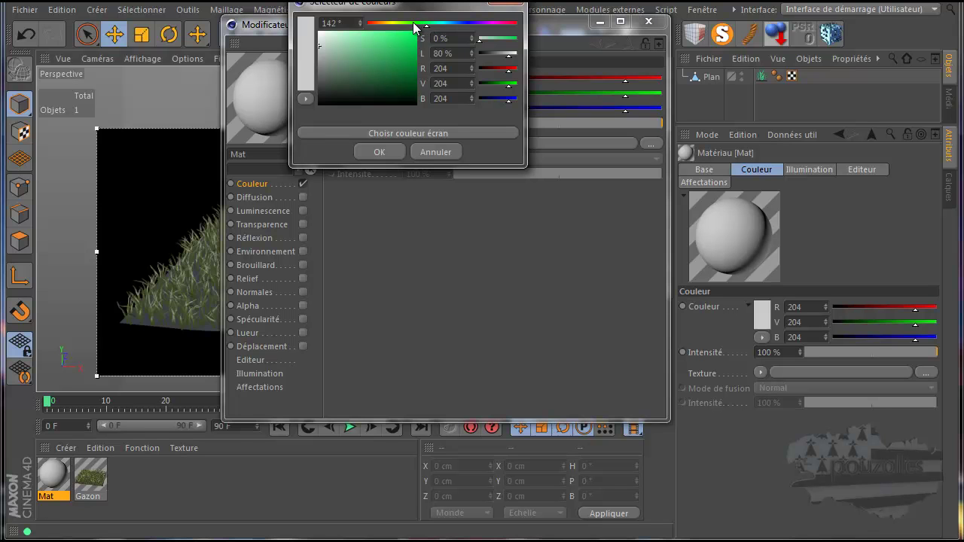
click(393, 82)
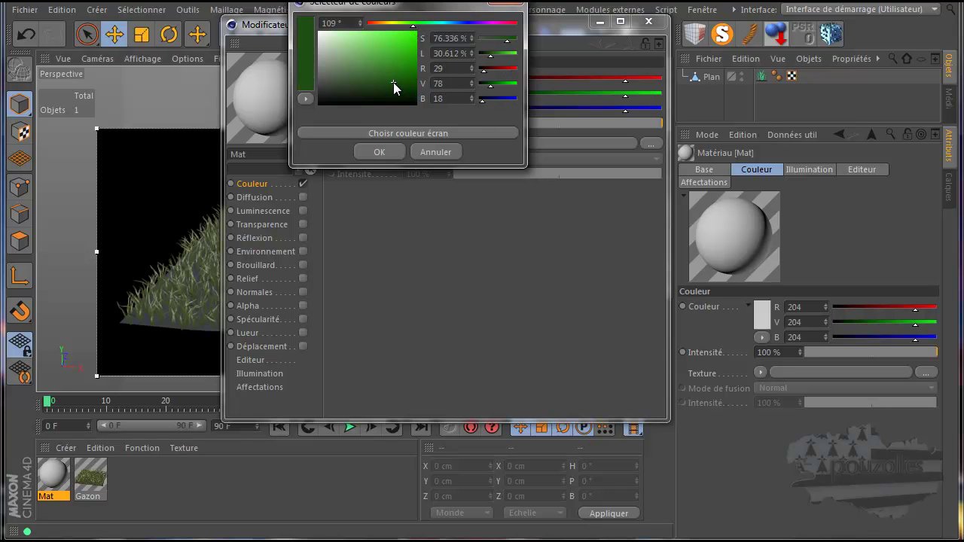
click(400, 86)
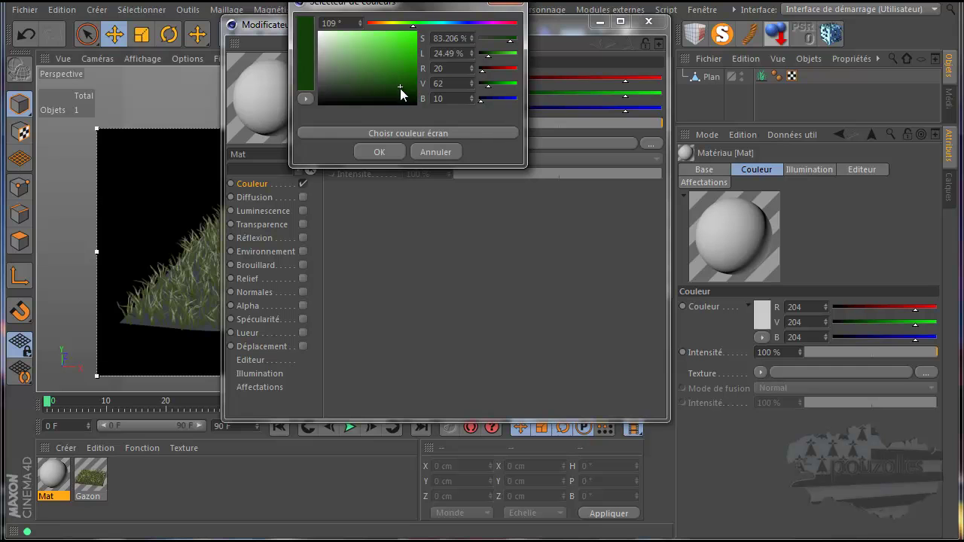
click(397, 151)
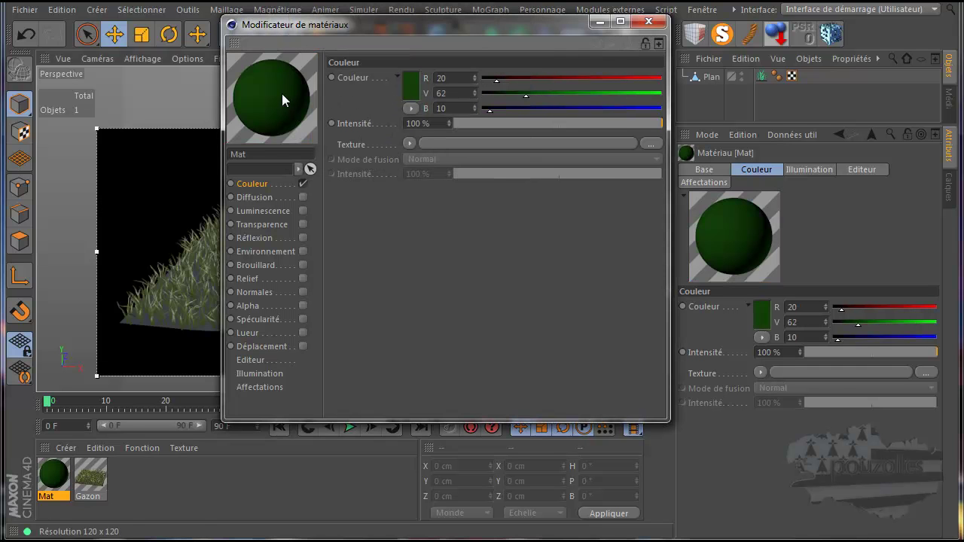
drag(272, 96, 759, 82)
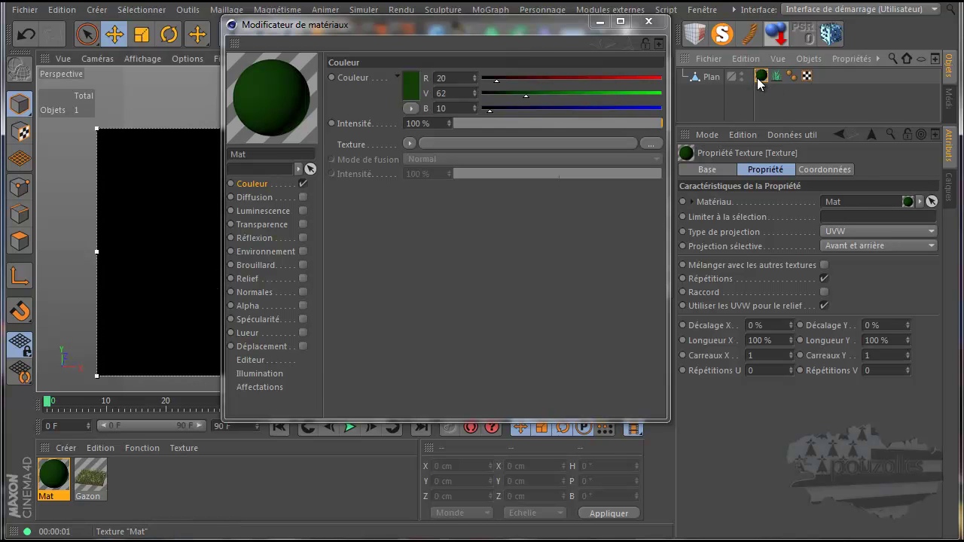
Step: Set the dark end of the Gazon material's Couleur gradient to dark olive green (R 58, V 65, B 41)
click(648, 24)
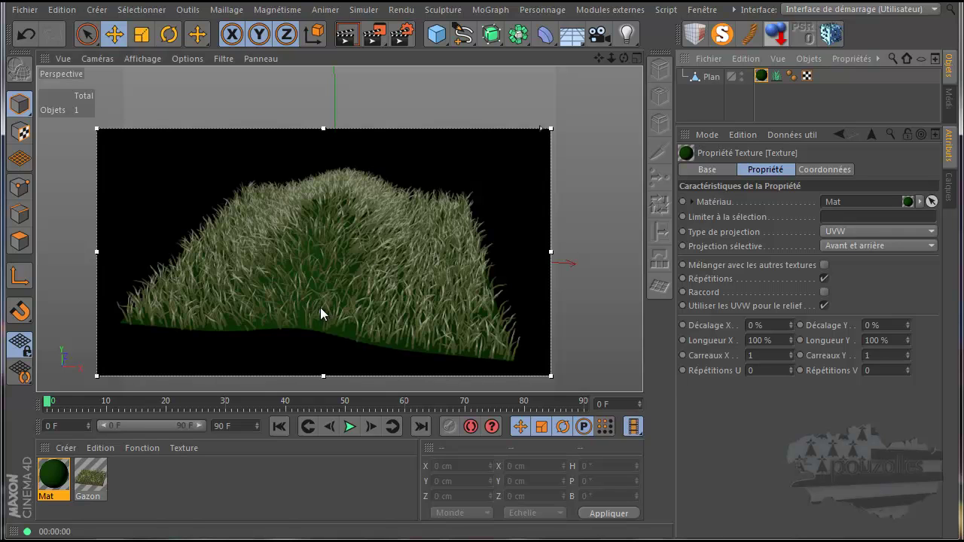
click(777, 76)
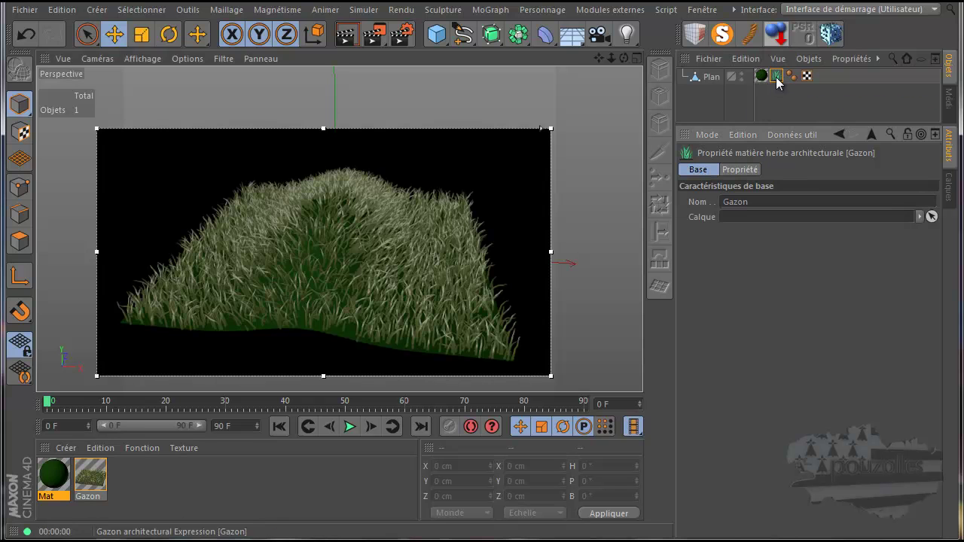
double_click(777, 80)
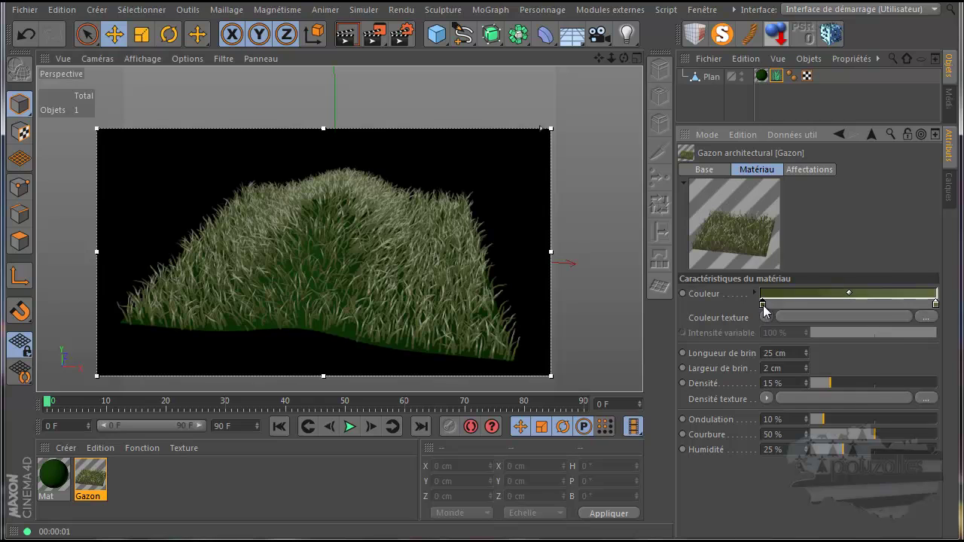
double_click(762, 304)
click(716, 313)
click(708, 312)
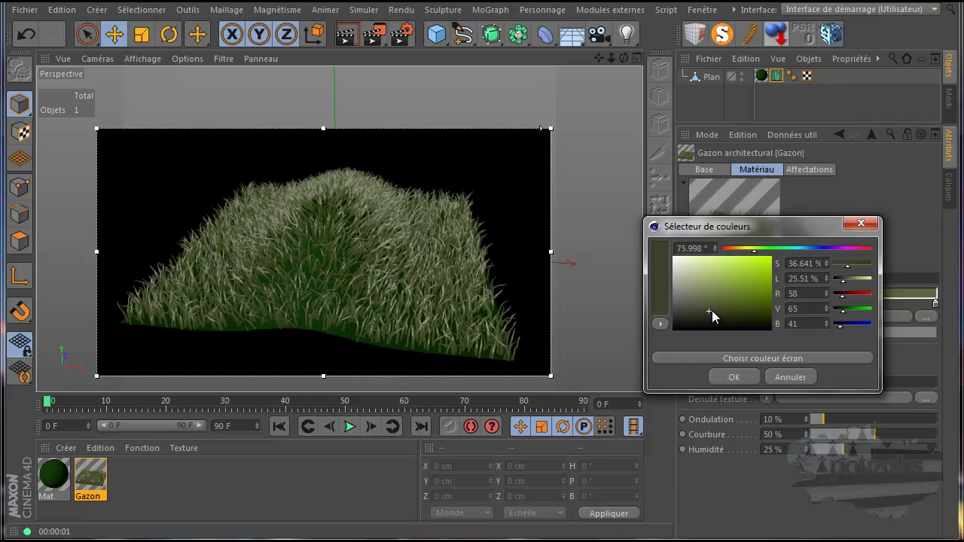
click(735, 377)
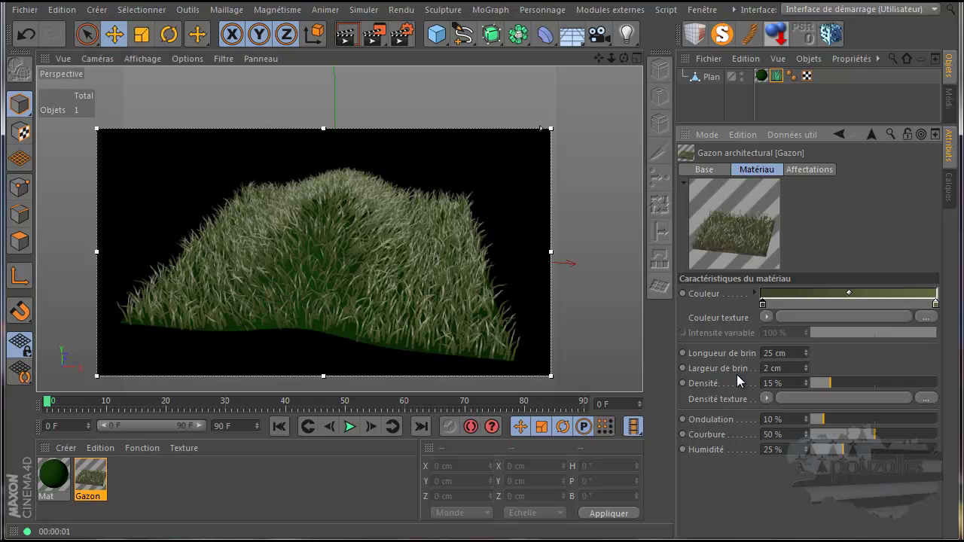
Step: Change the ground material Mat's colour to an olive-tinted dark green (R 45, V 72, B 21)
double_click(63, 474)
click(410, 87)
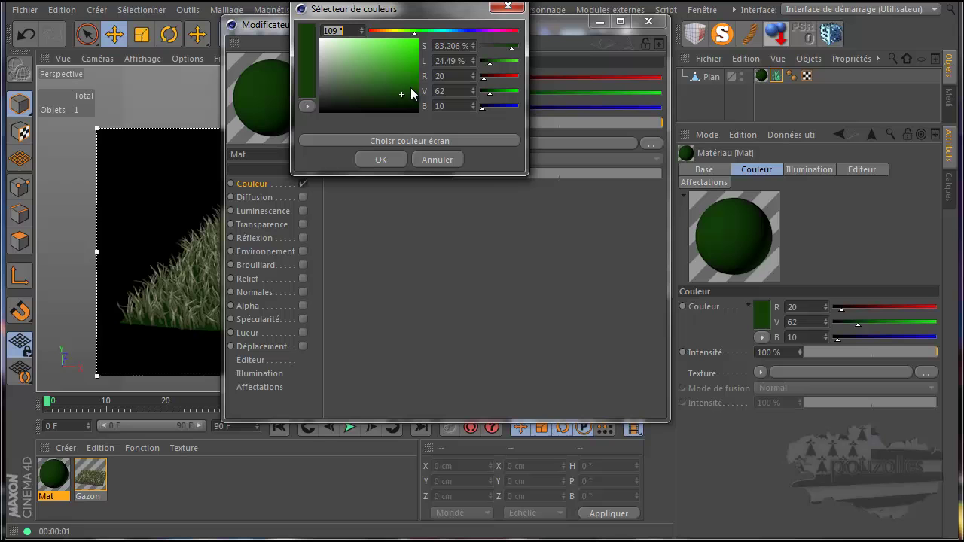
click(407, 30)
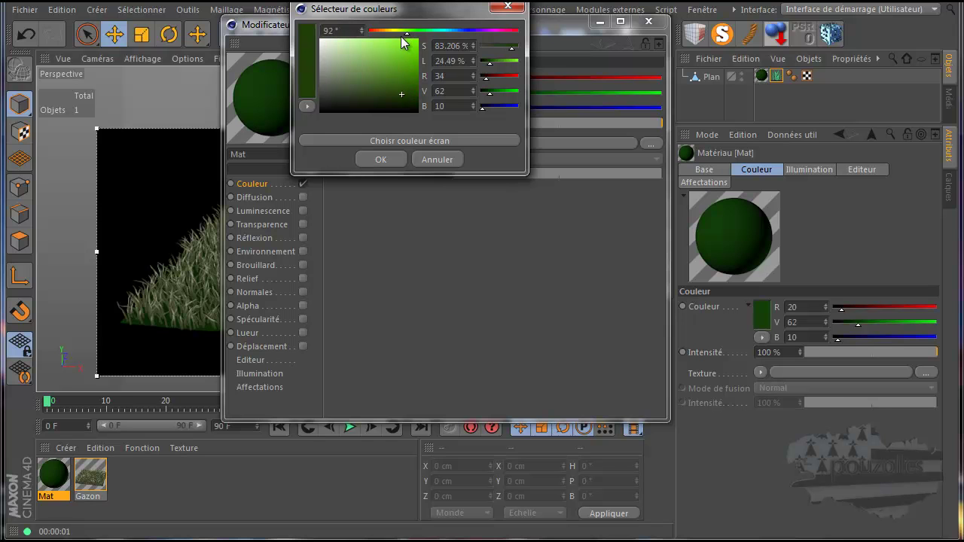
click(382, 88)
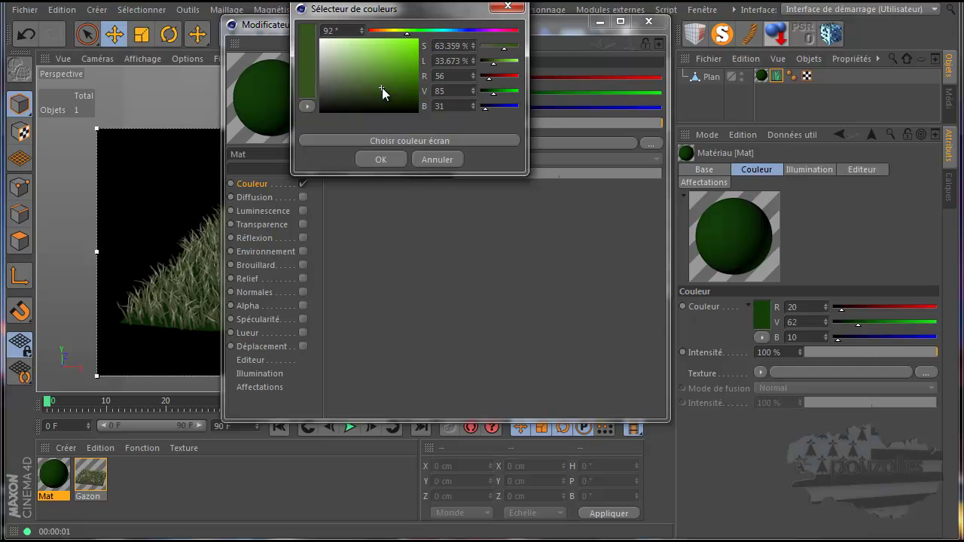
click(372, 93)
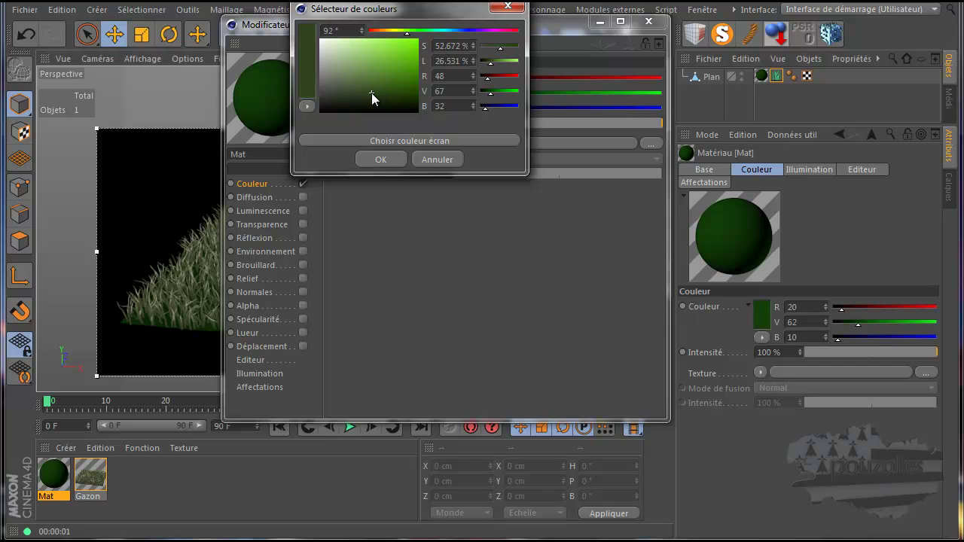
click(369, 91)
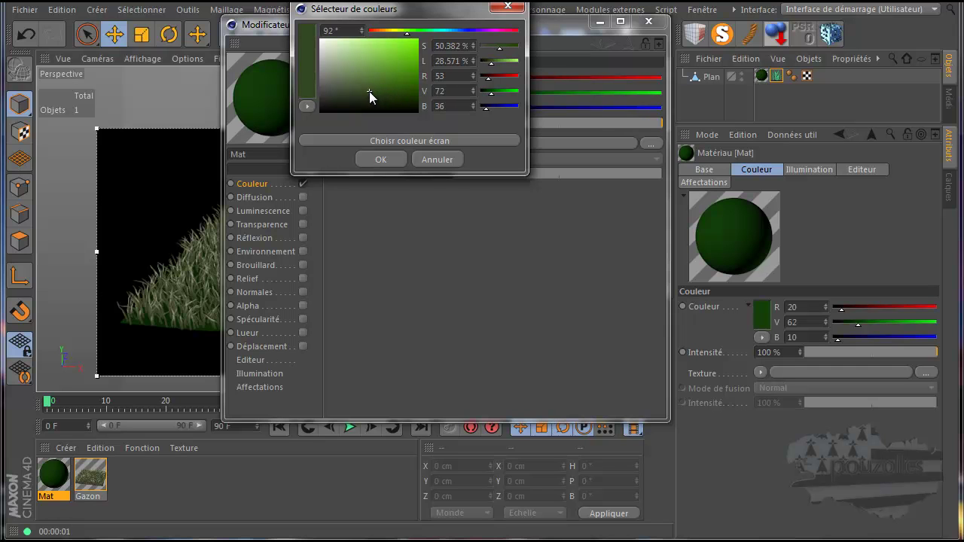
click(382, 160)
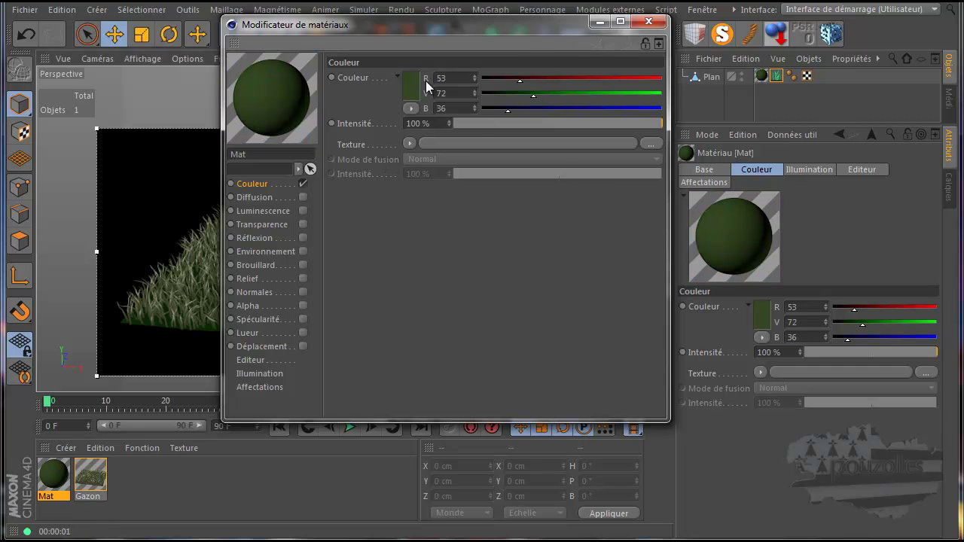
click(409, 89)
click(379, 87)
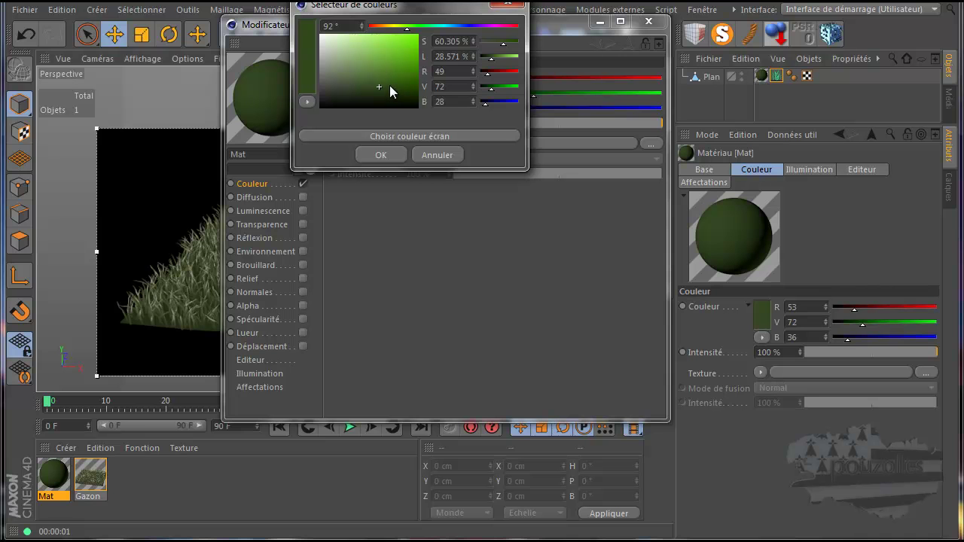
click(388, 86)
click(387, 156)
click(648, 21)
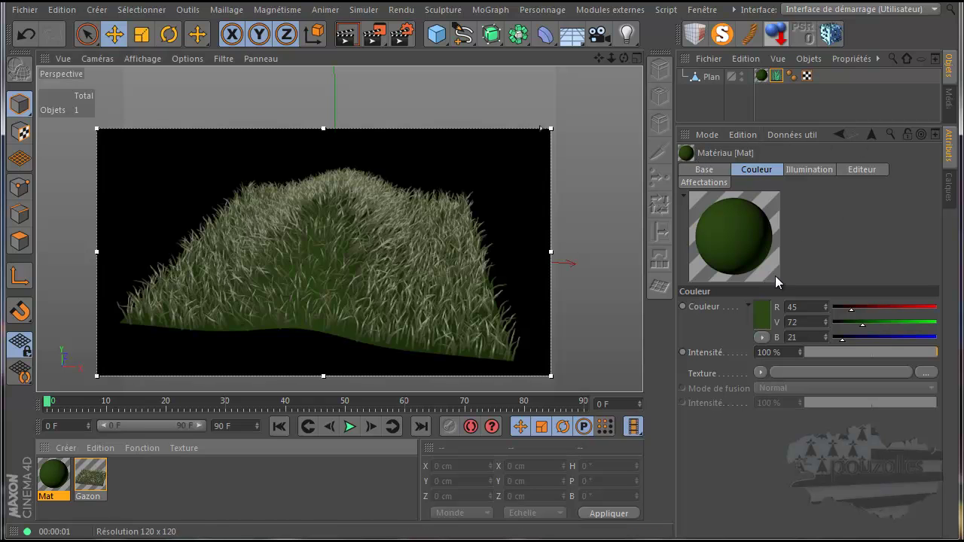
Step: Change the light end of the Gazon material's Couleur gradient to a brighter, more saturated yellow-green
click(778, 78)
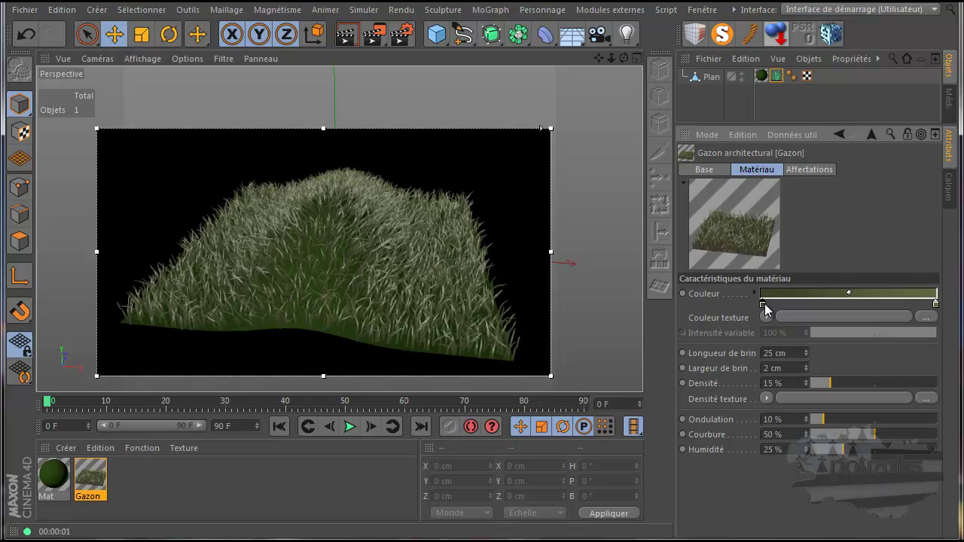
double_click(936, 305)
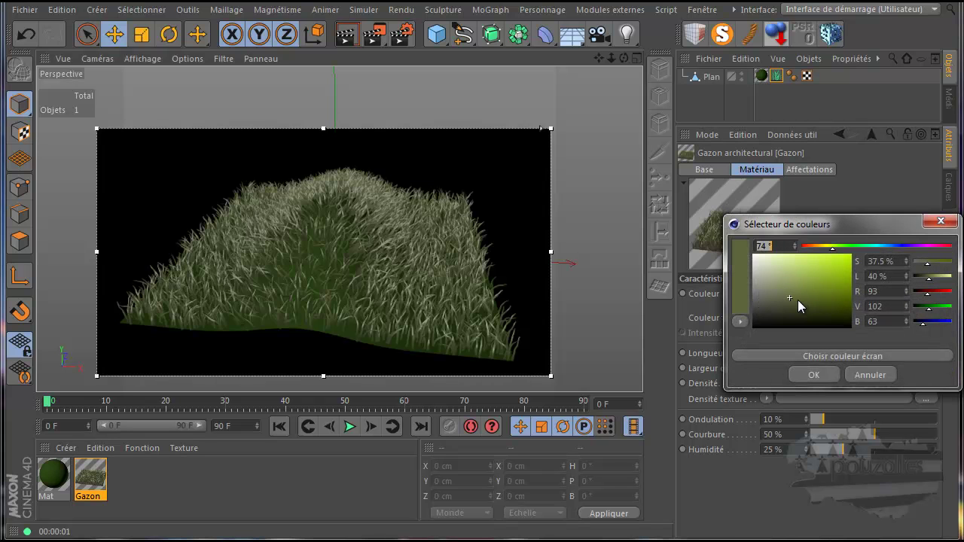
drag(797, 300, 801, 293)
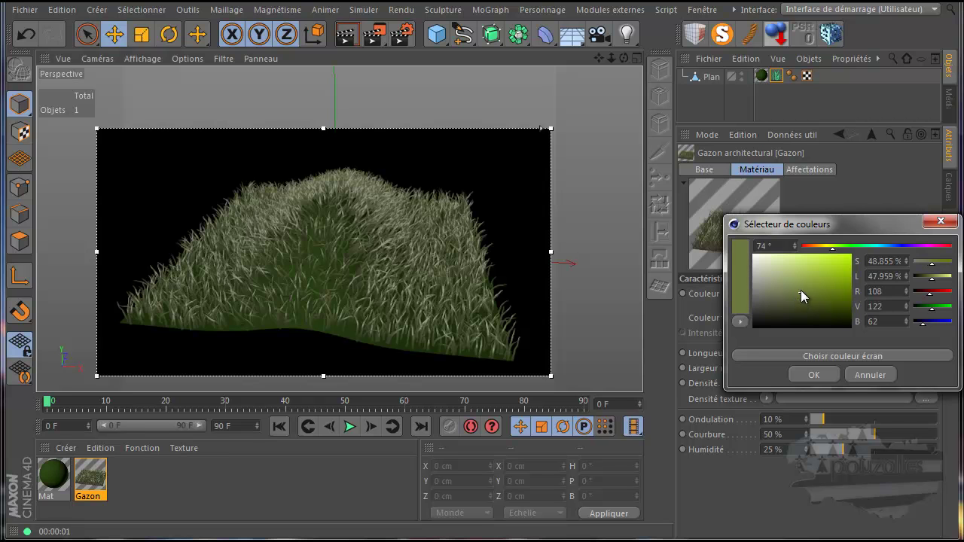
click(806, 374)
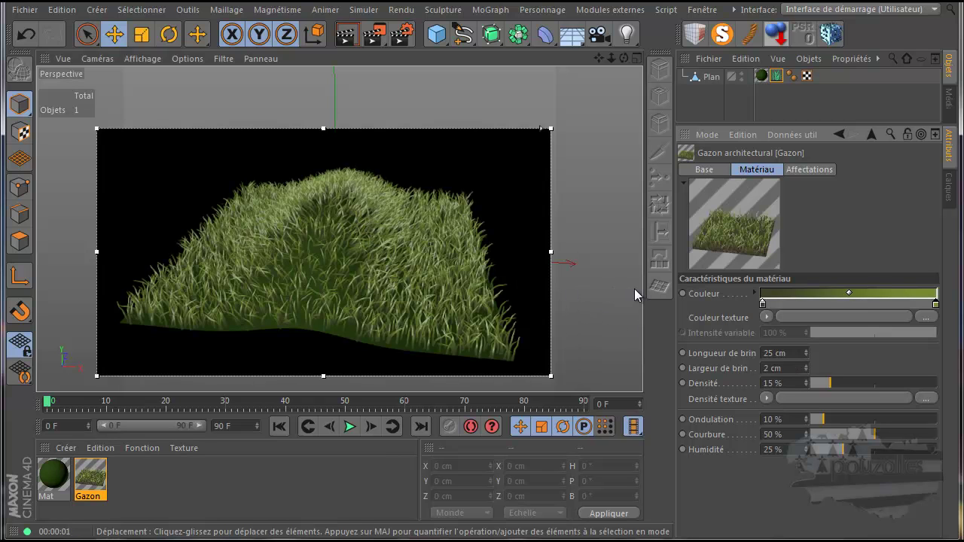
click(766, 317)
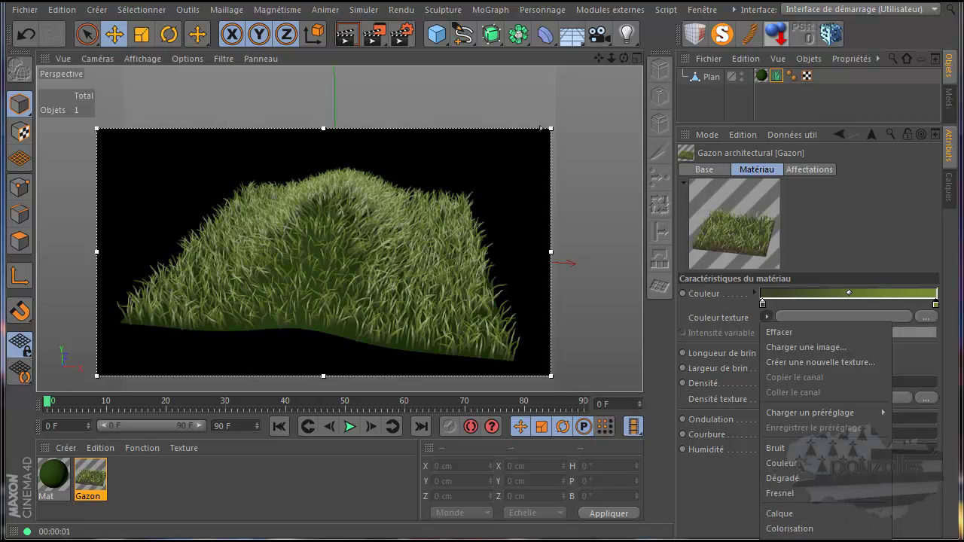
mouse_move(825, 540)
click(820, 314)
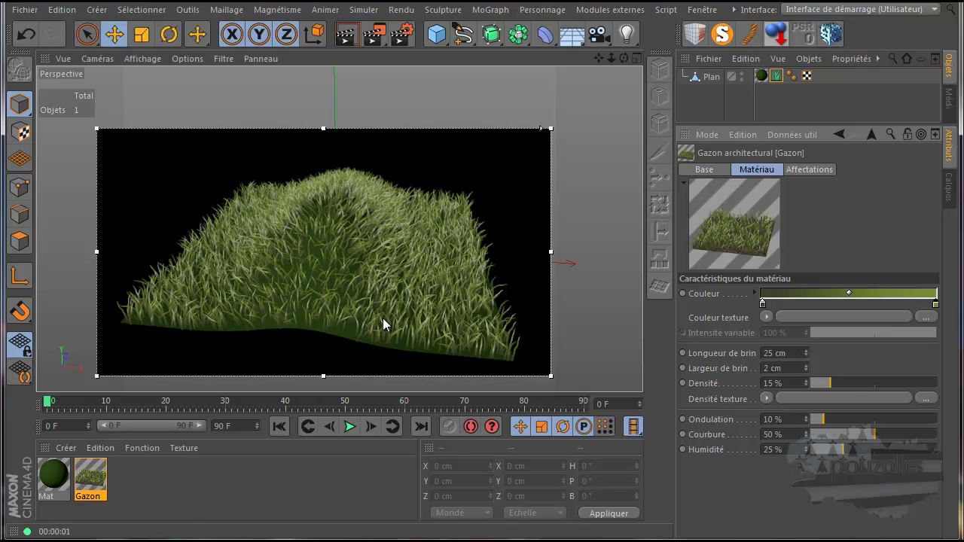
Step: Set the Gazon material's Densité to 27 % and its Largeur de brin to 2.23 cm
click(855, 381)
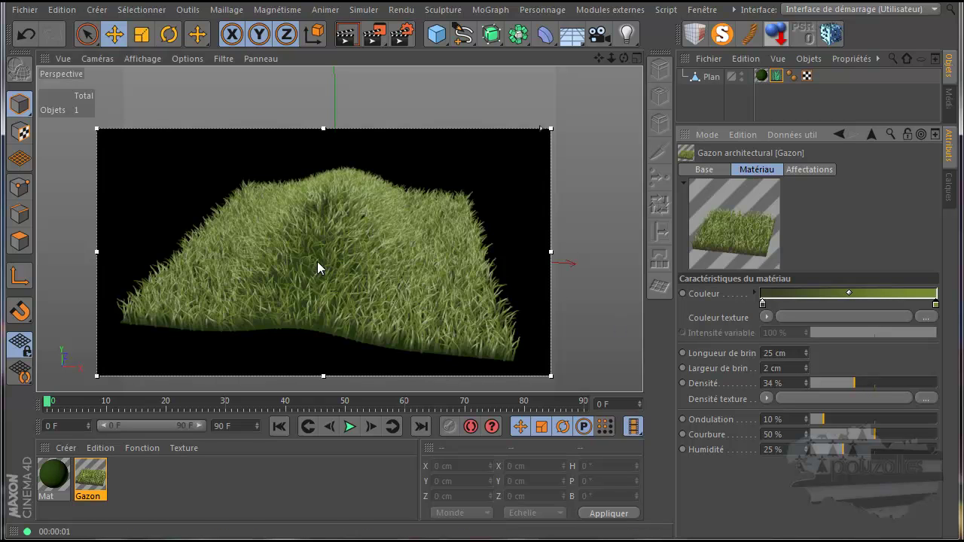
drag(847, 382, 845, 382)
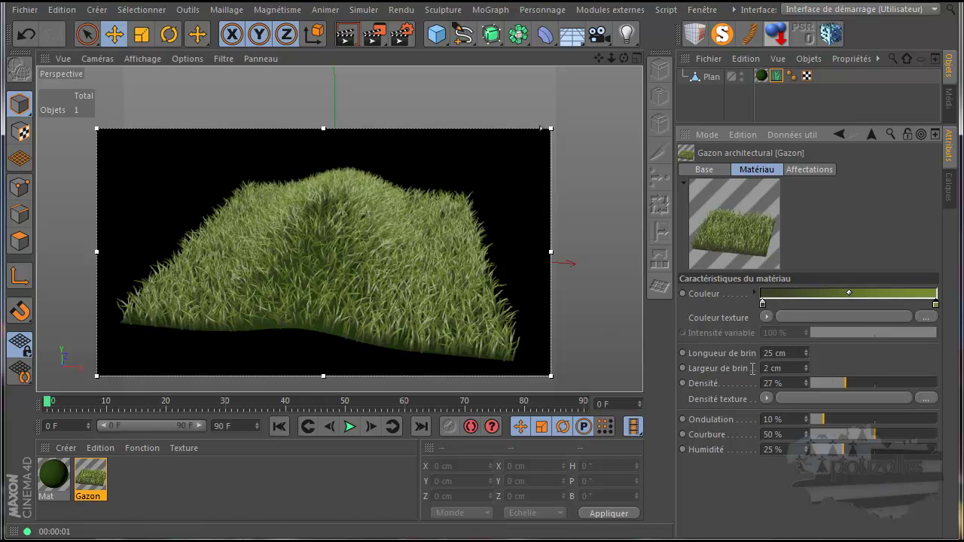
click(806, 366)
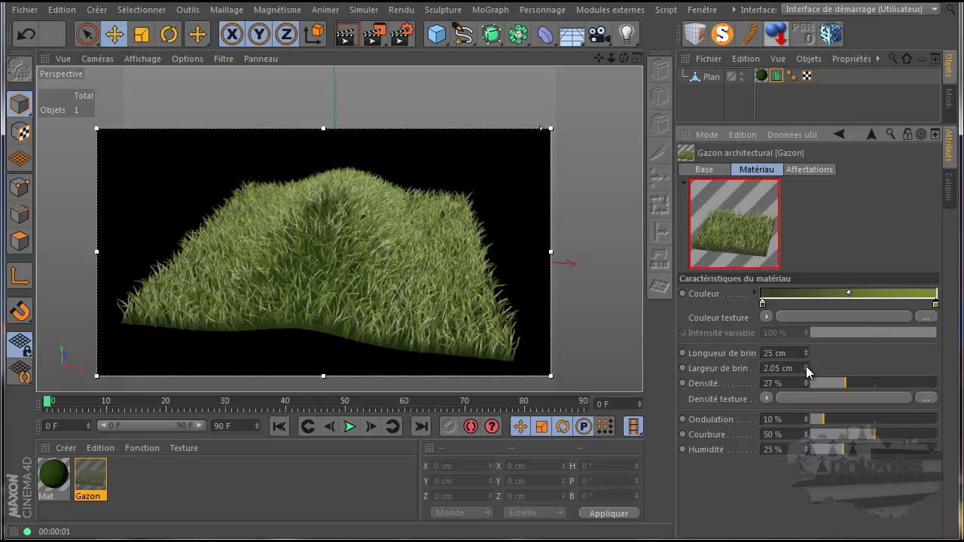
click(806, 366)
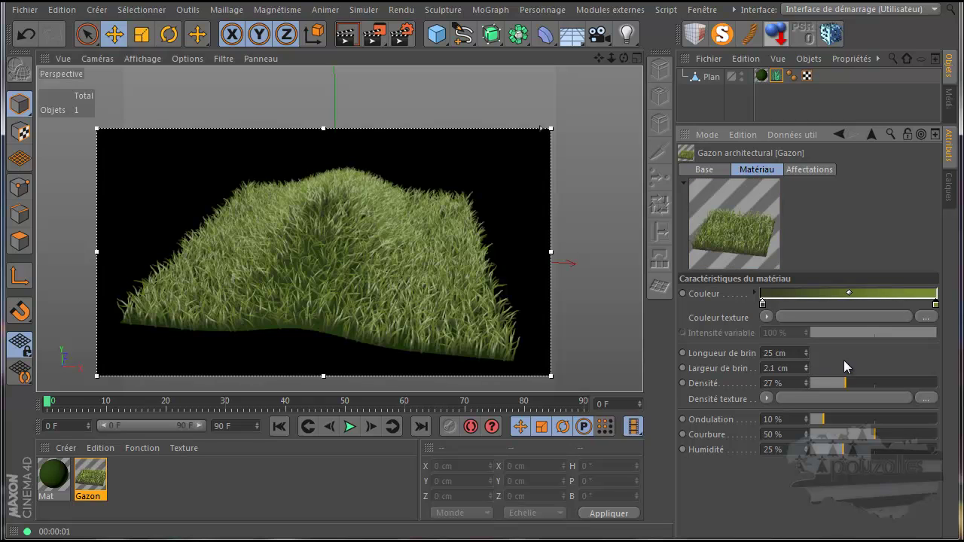
click(805, 366)
Step: Set the Gazon material's Longueur de brin to 33 cm
click(806, 350)
click(806, 350)
click(806, 351)
click(806, 350)
click(806, 351)
click(806, 351)
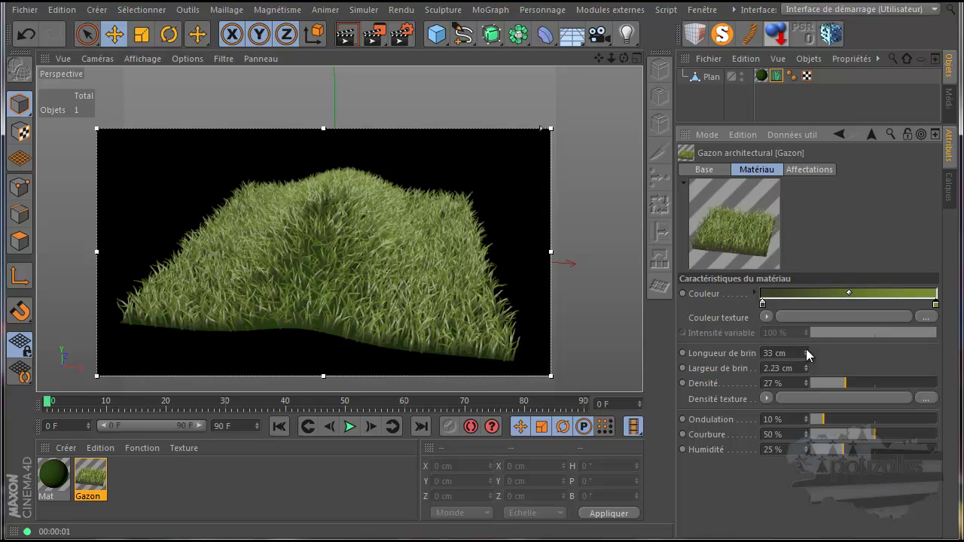
click(806, 350)
click(806, 350)
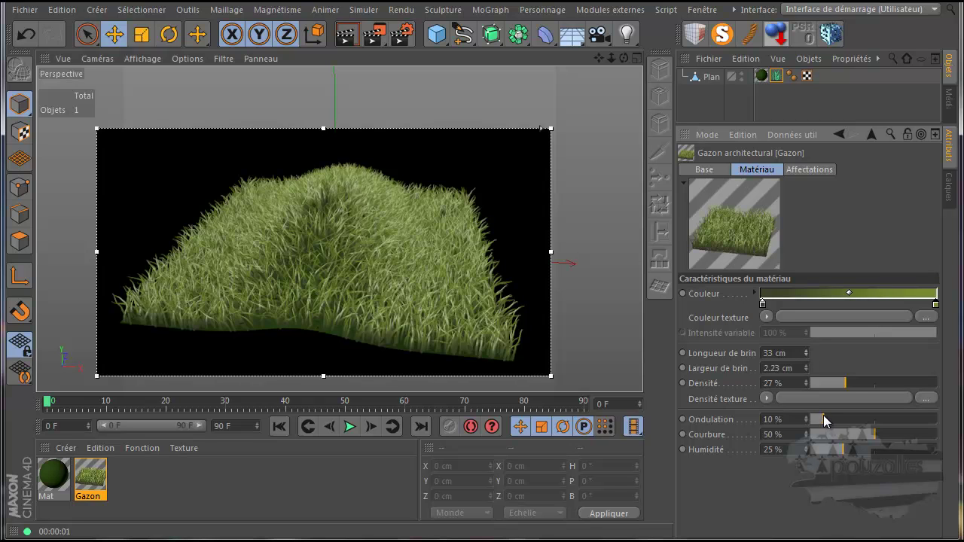
Step: Set the Gazon material's Ondulation to 19 % and shorten its Longueur de brin to 14 cm
drag(824, 415, 856, 416)
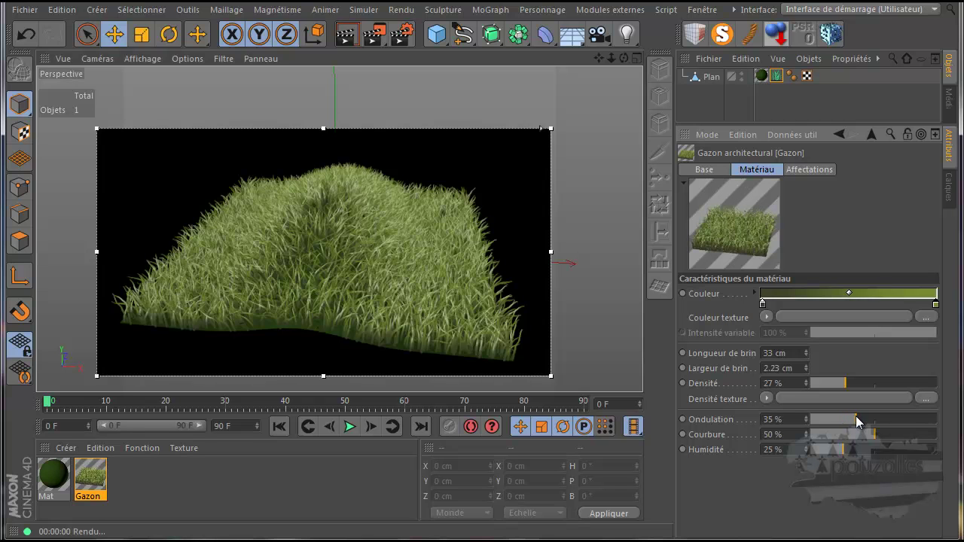
drag(857, 419, 836, 420)
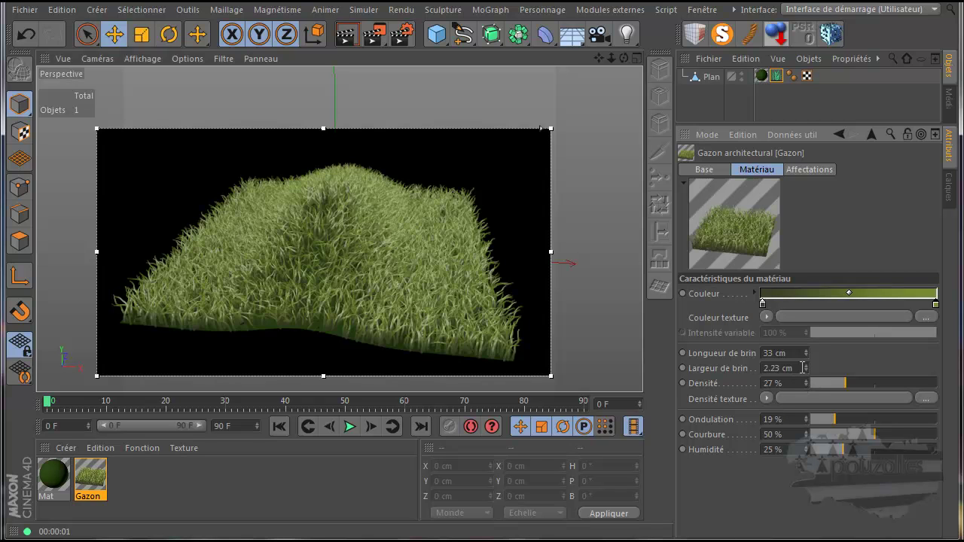
click(806, 356)
click(807, 356)
click(806, 357)
click(806, 357)
click(806, 356)
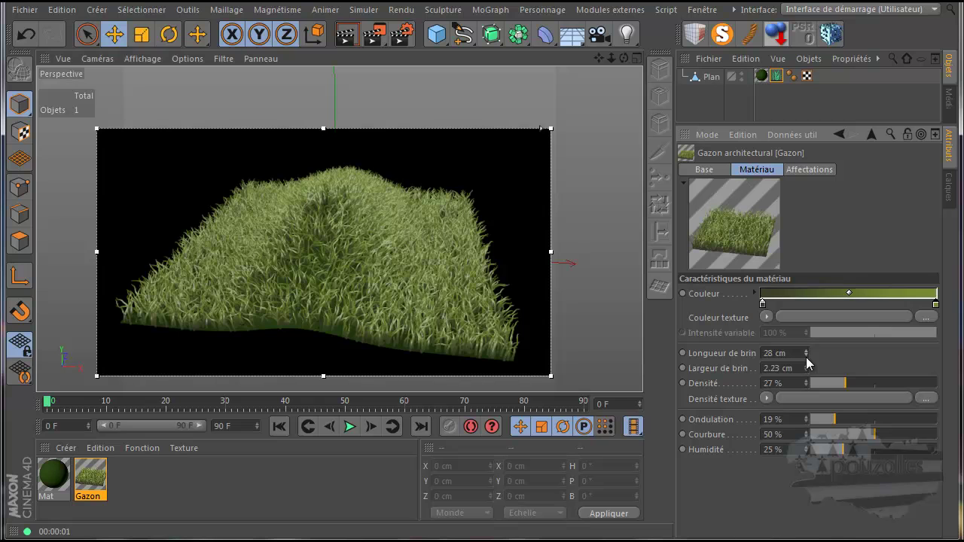
drag(806, 357, 806, 354)
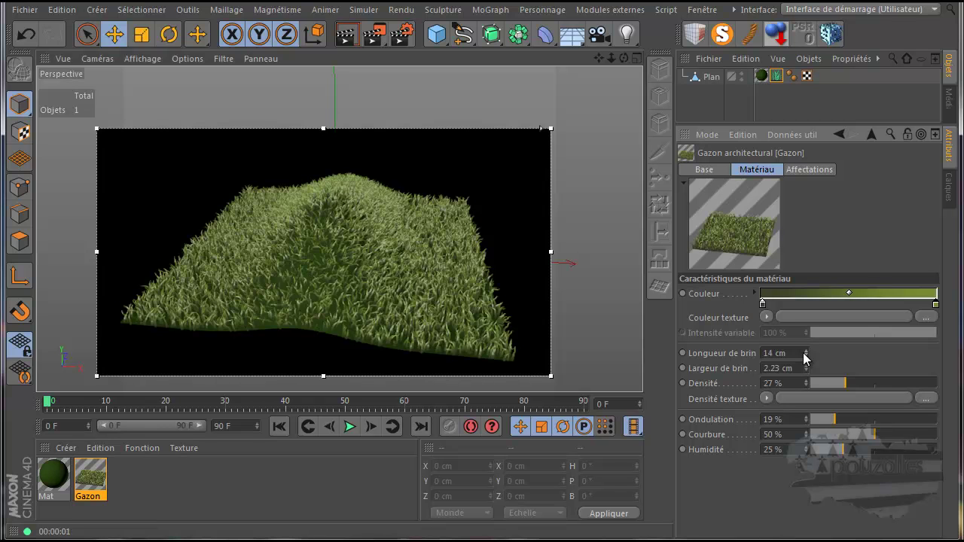
Step: Set the Gazon material's Densité to 52 % and its Courbure to 57 %
click(865, 384)
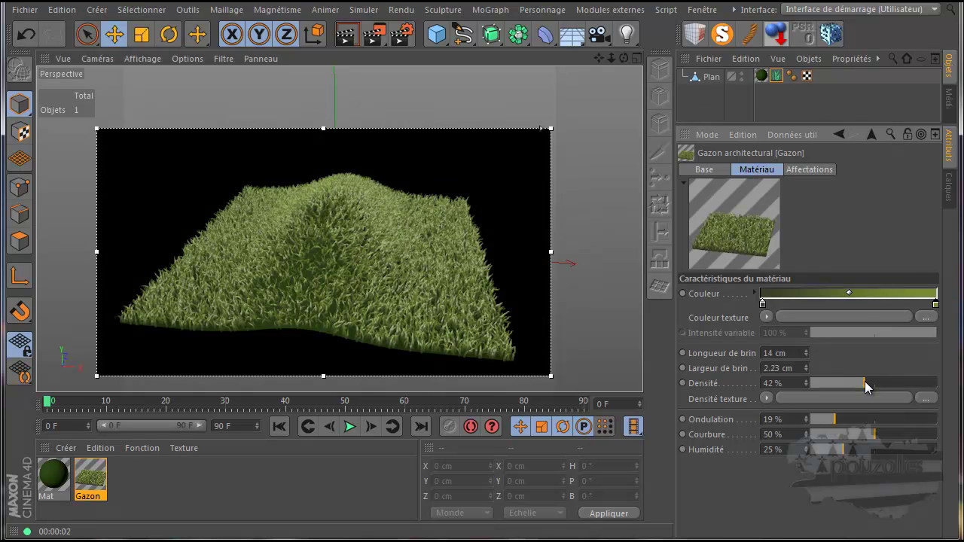
click(877, 381)
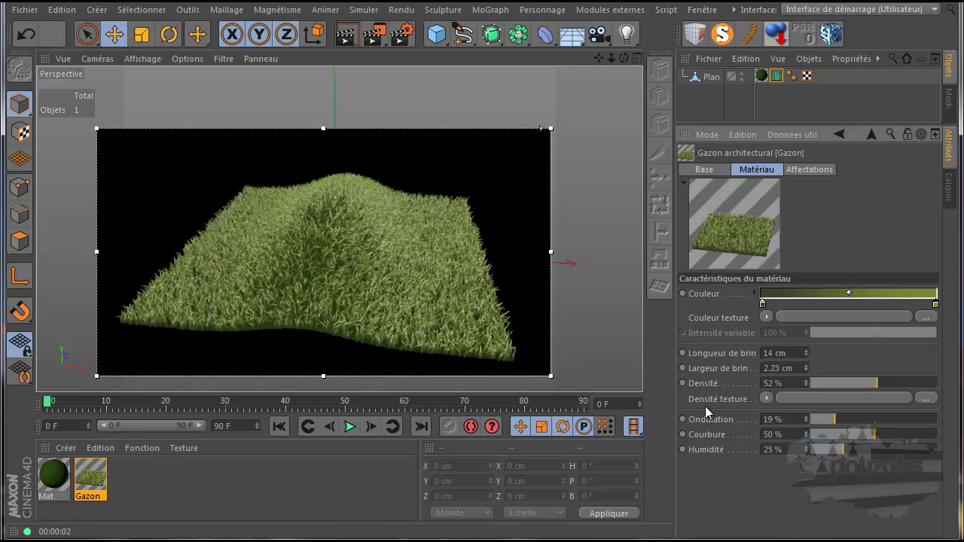
click(807, 431)
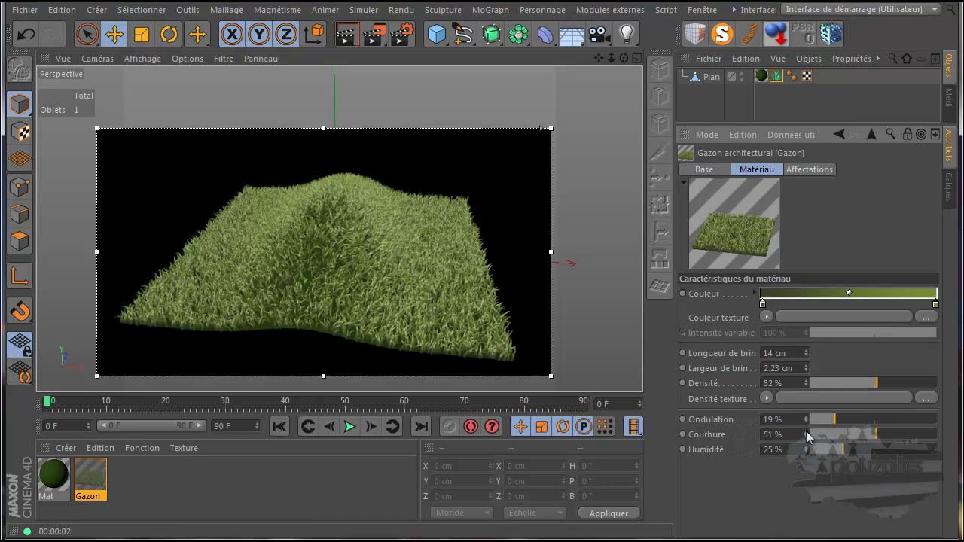
drag(807, 431, 807, 432)
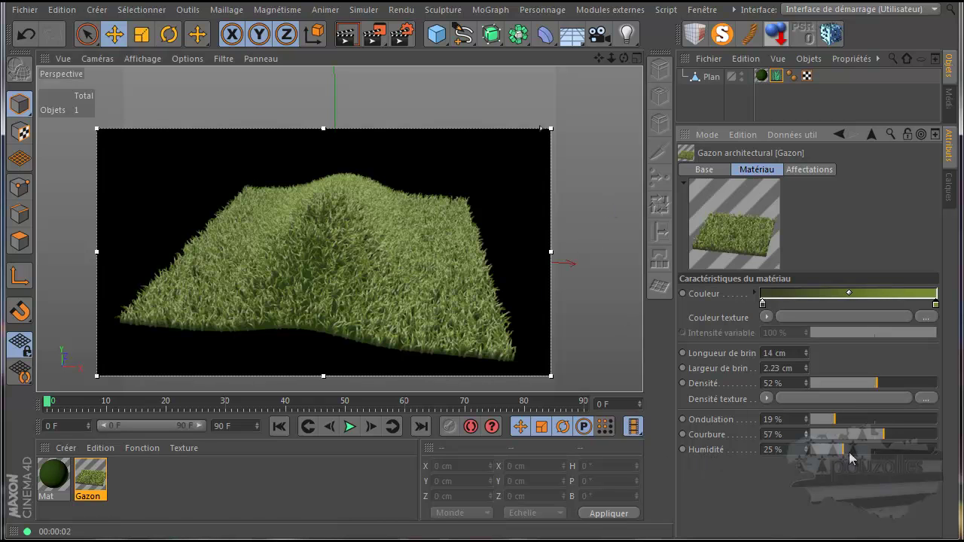
Step: Try a Humidité of 84 % on the Gazon material, and set it to 26 %
click(919, 449)
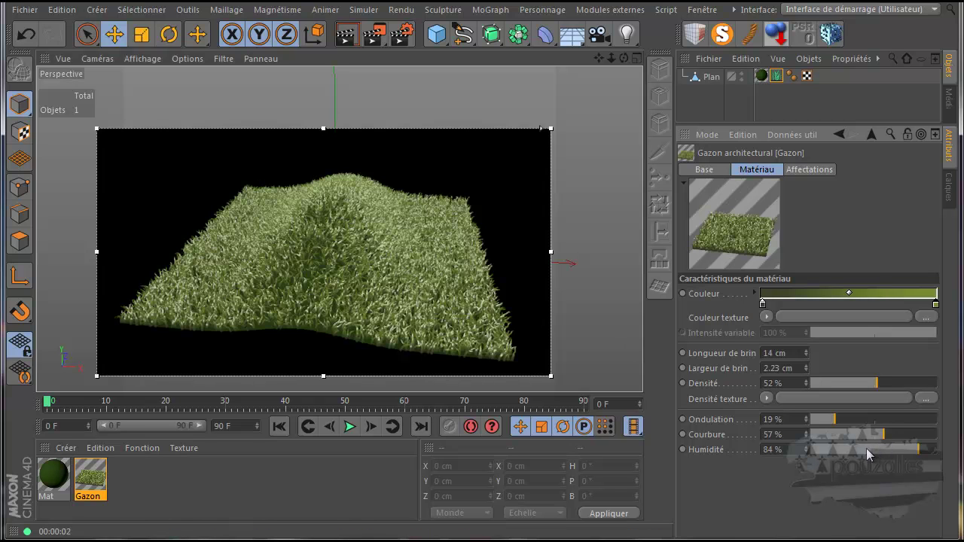
click(846, 449)
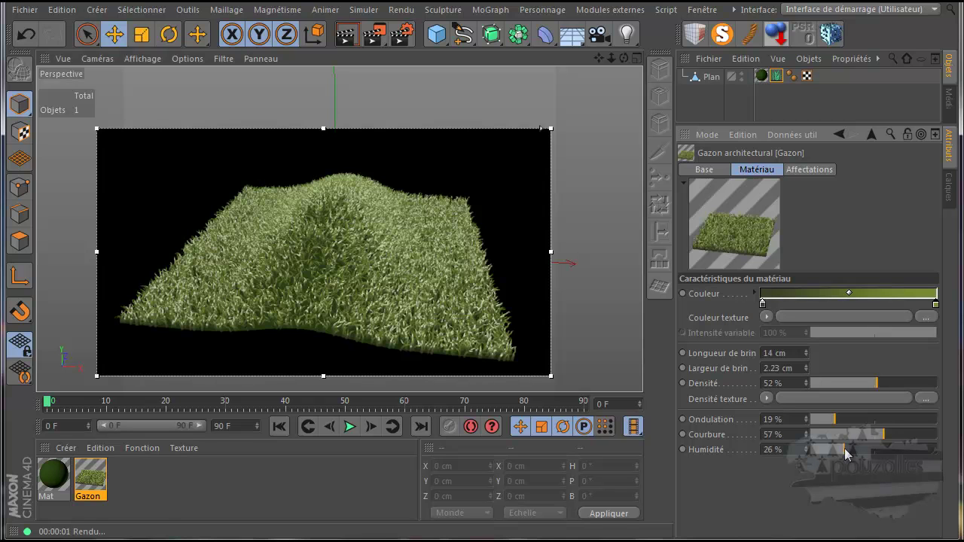
Step: Set the Gazon material's Humidité to 34 %
click(854, 446)
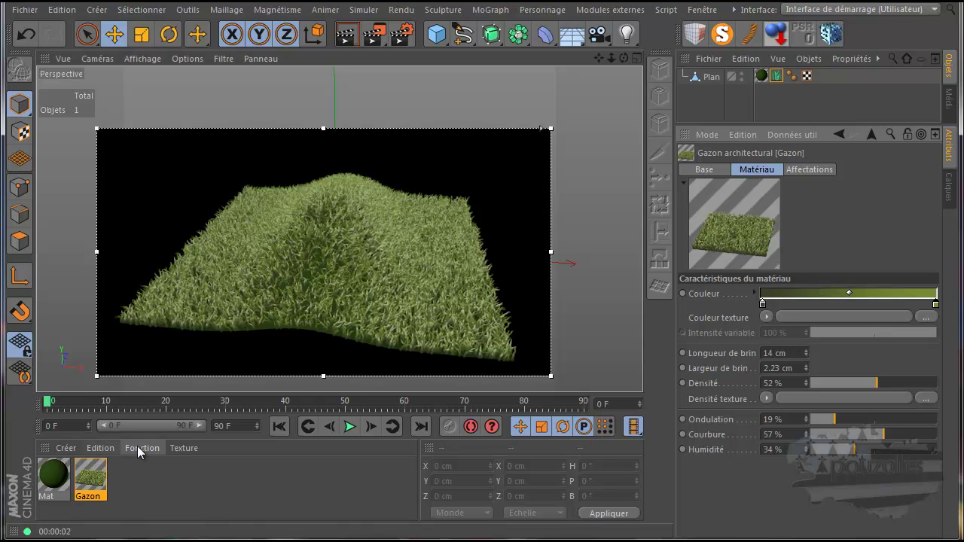
Step: Change the ground material Mat's colour to a muted olive green with R 63, V 75 and B 36
click(58, 478)
double_click(59, 479)
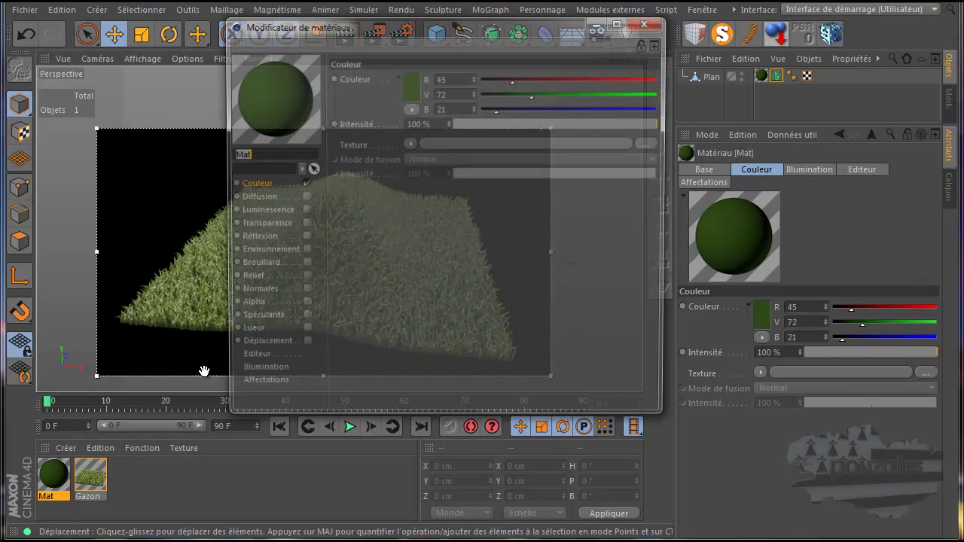
click(413, 85)
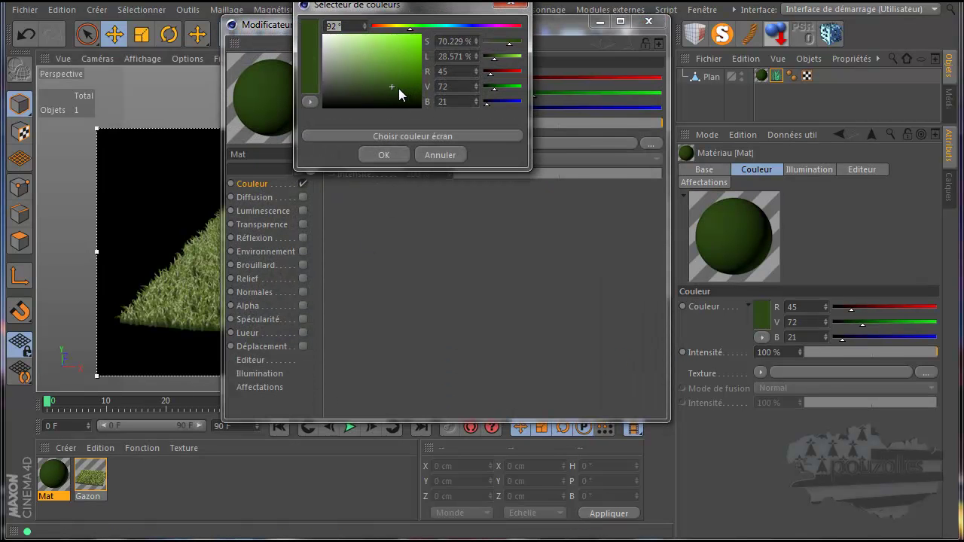
click(406, 27)
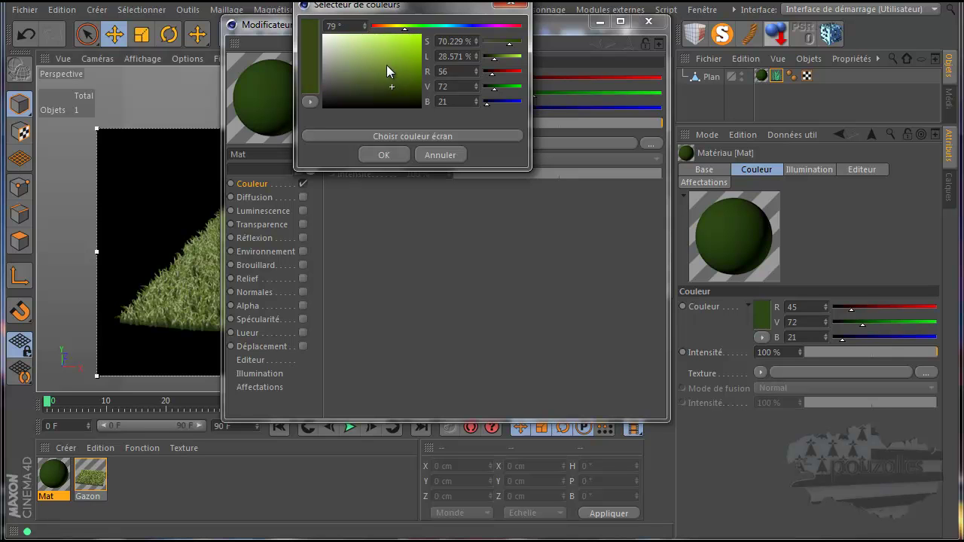
click(373, 87)
click(389, 149)
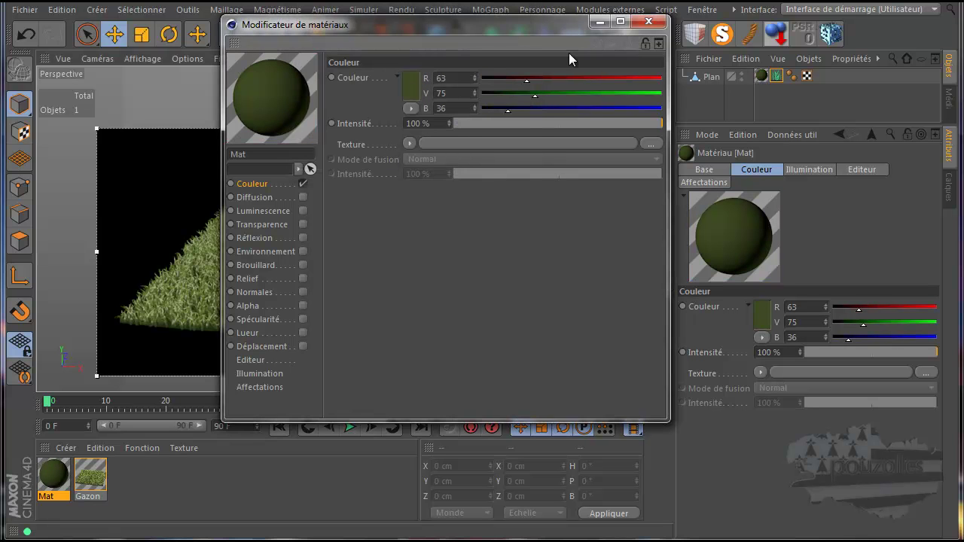
click(648, 22)
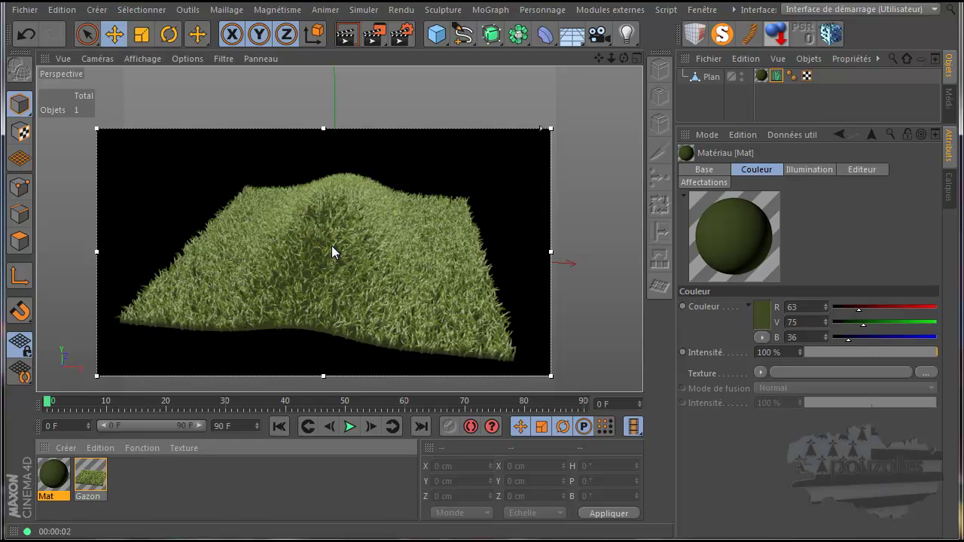
Step: Bring up the Gazon material's settings and examine the shaders offered for its Densité texture, including the Surfaces group
click(777, 76)
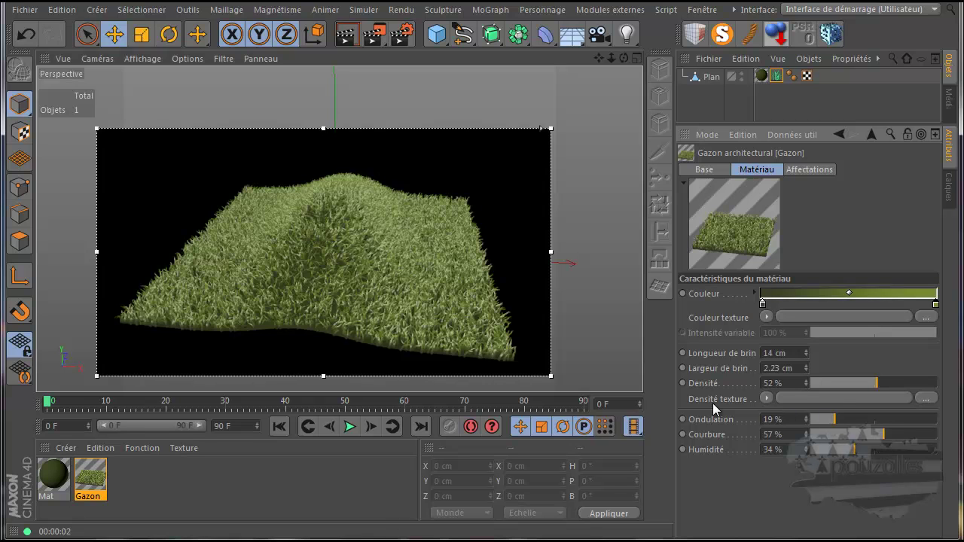
click(767, 400)
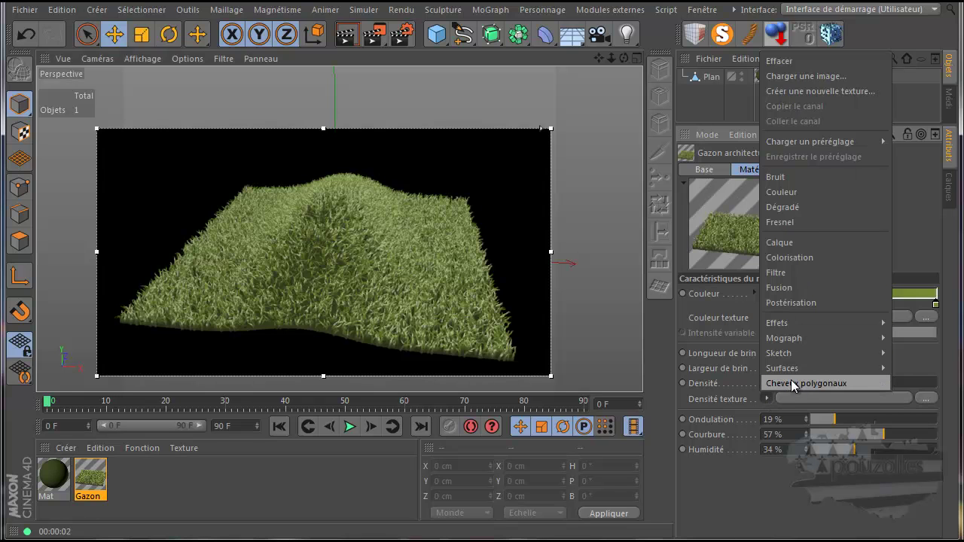
mouse_move(802, 369)
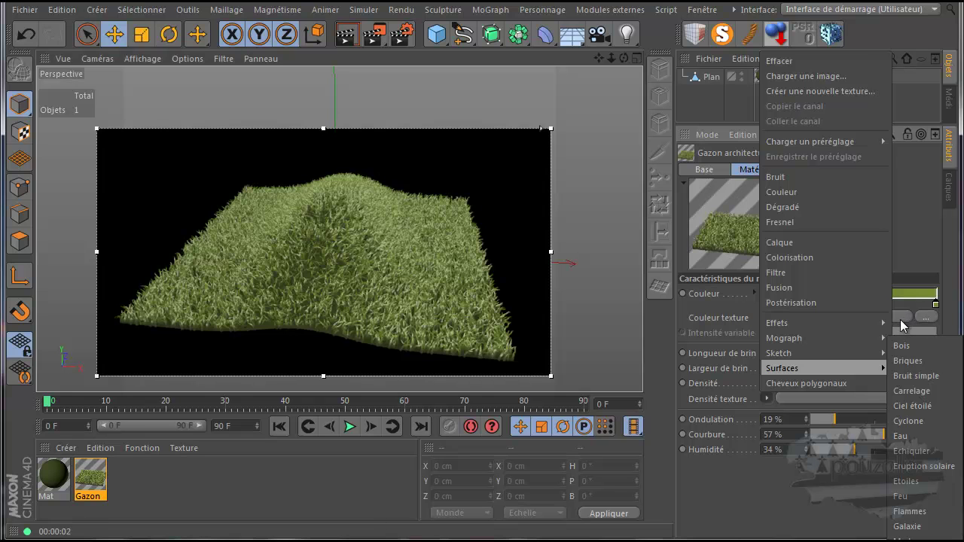
click(818, 498)
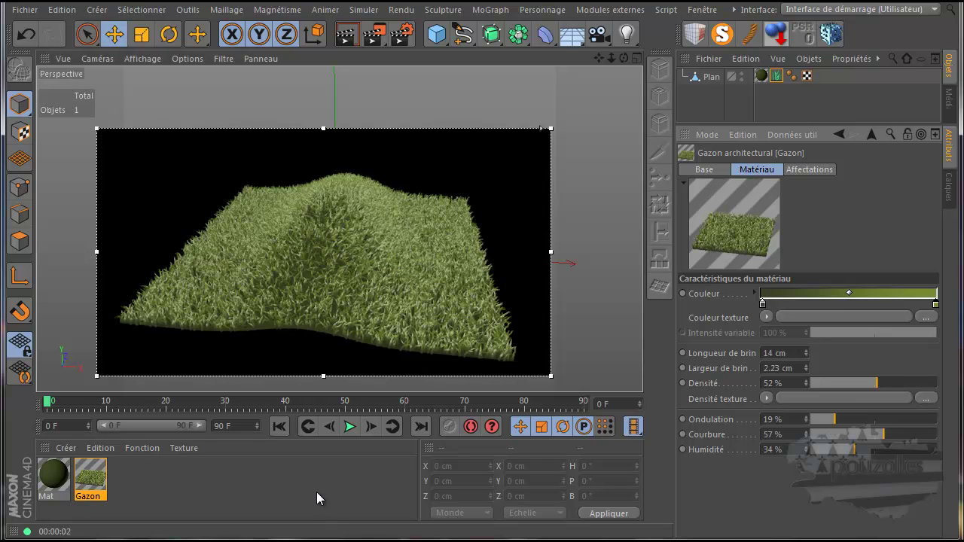
Step: Lower the interactive render region's quality to roughly three quarters of its range
drag(542, 131, 541, 197)
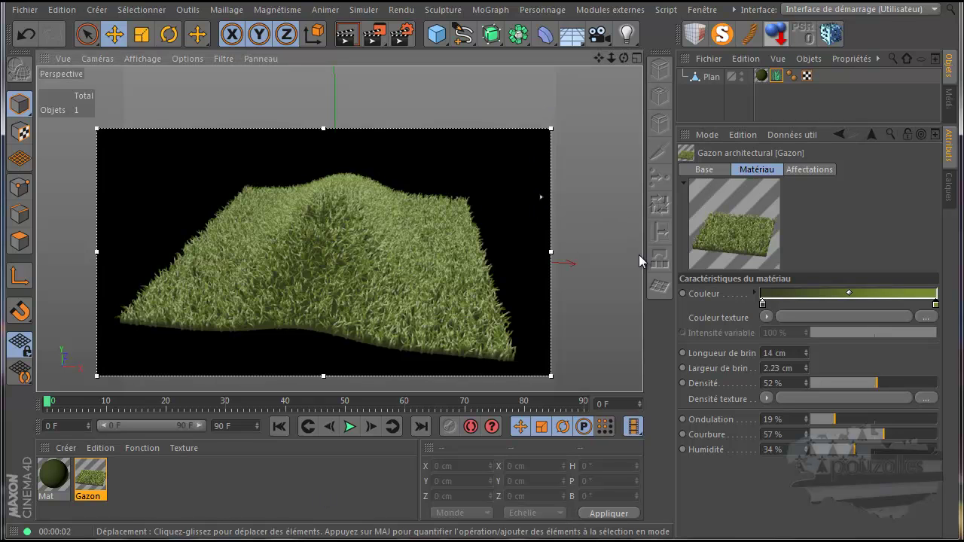